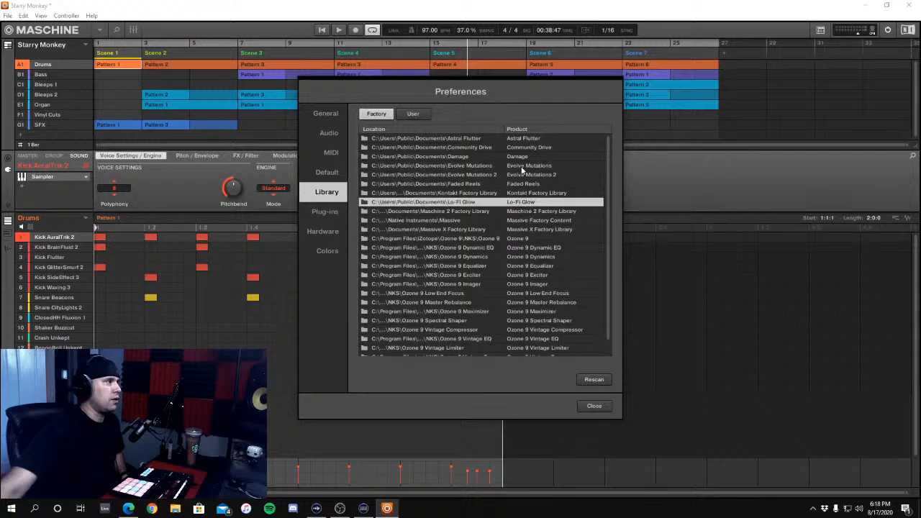
# Review the factory and user content locations in the Library preferences, widening the Location column of the user list
pyautogui.click(539, 230)
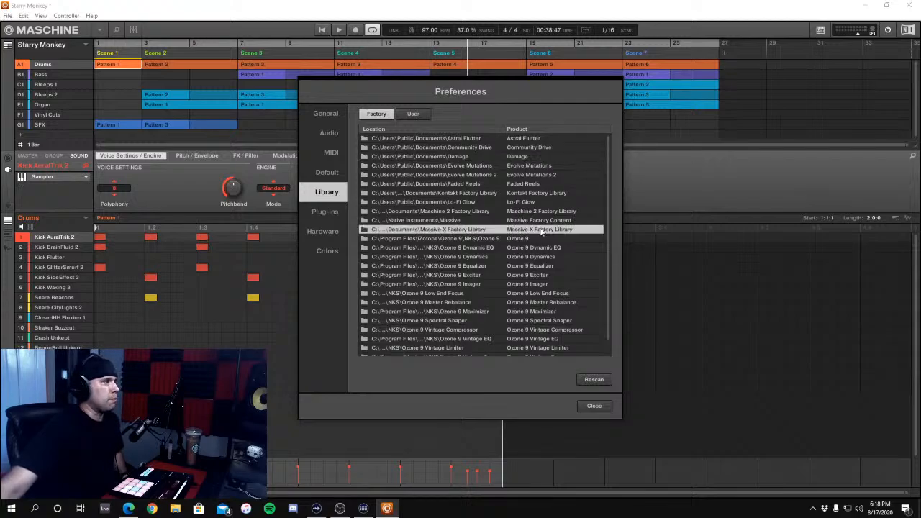
pyautogui.click(543, 222)
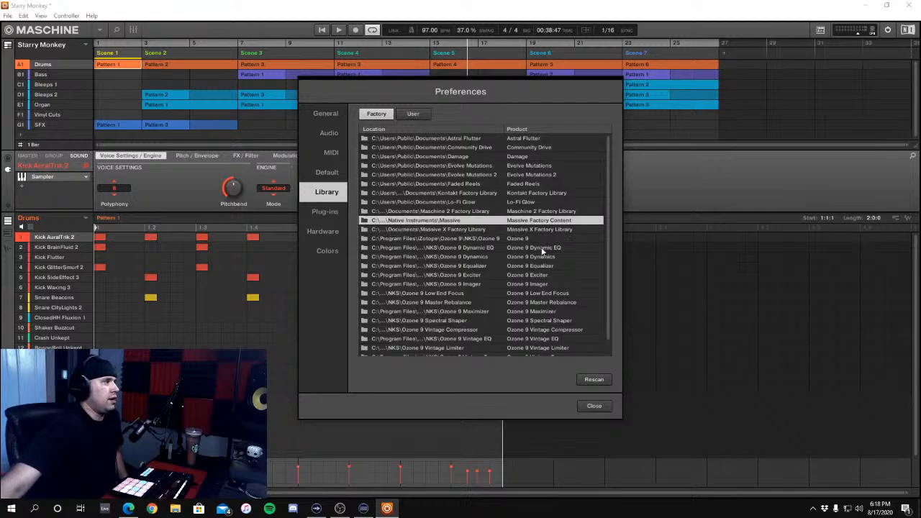
pyautogui.scroll(-1, 543, 252)
pyautogui.scroll(1, 482, 191)
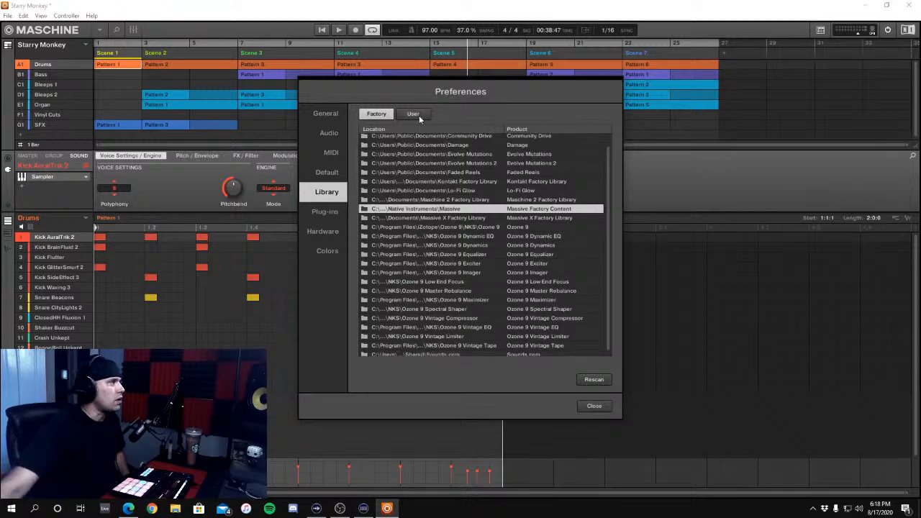
pyautogui.click(413, 113)
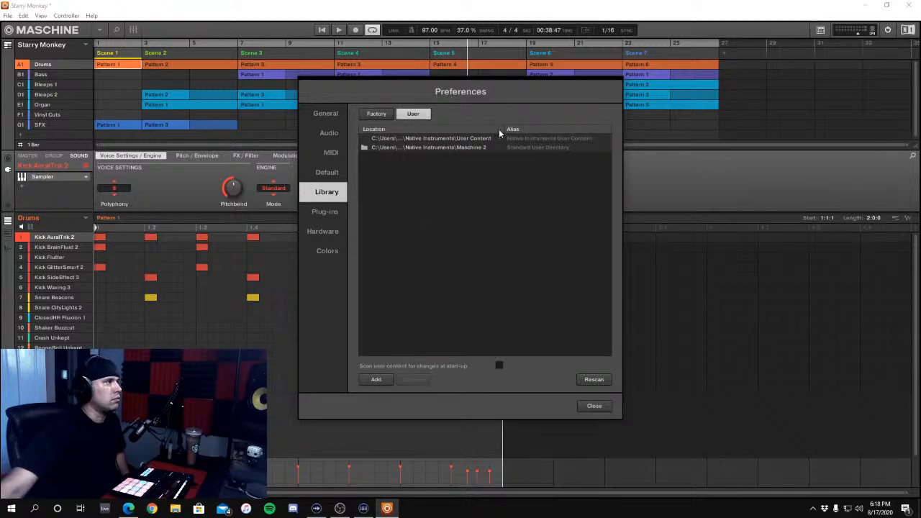
pyautogui.moveTo(501, 127); pyautogui.dragTo(526, 126)
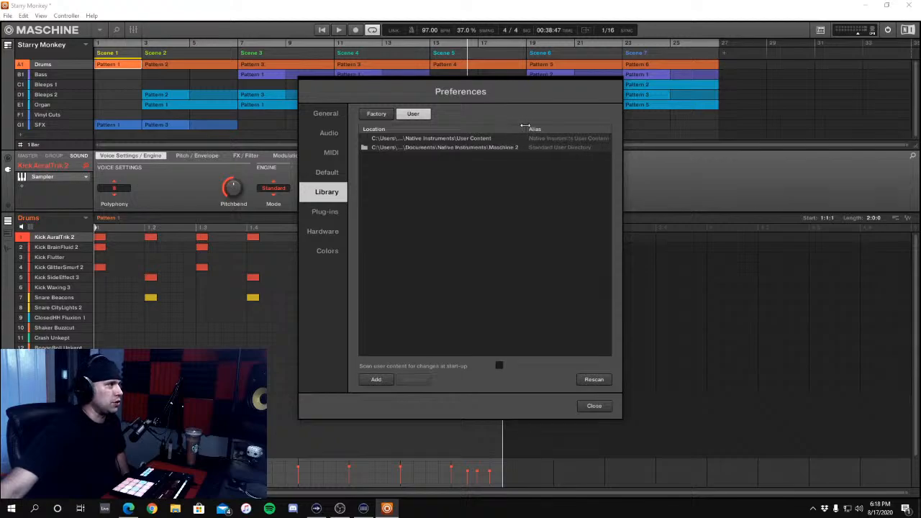
pyautogui.click(382, 115)
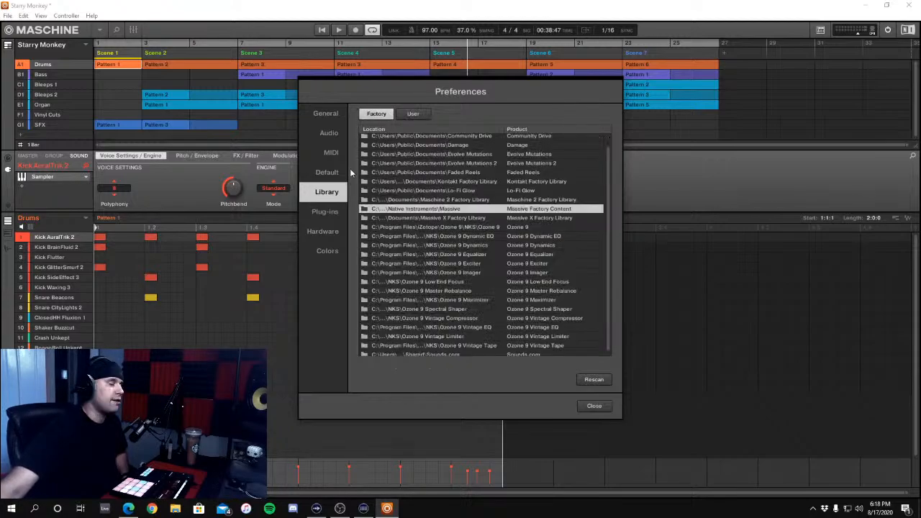
# Examine the plug-in manager and the VST plug-in folder locations, including the 32-bit and 64-bit paths, and close the preferences
pyautogui.click(324, 212)
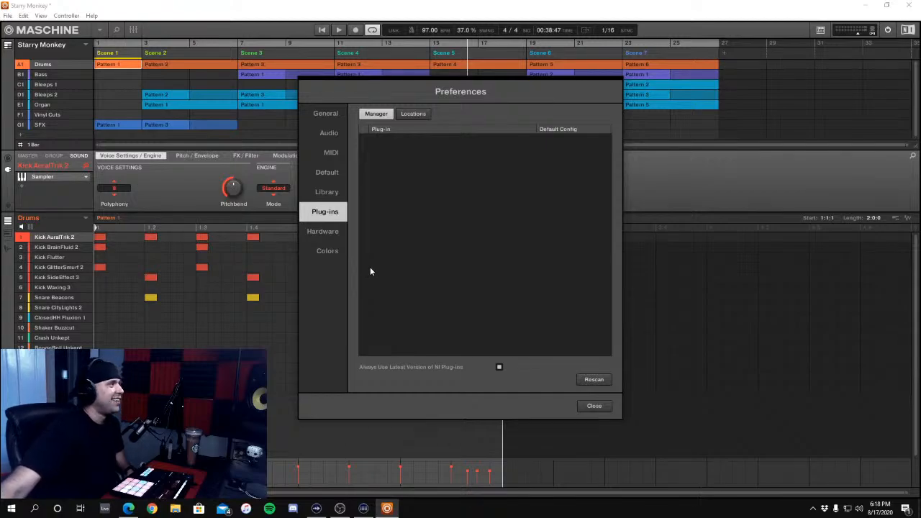
pyautogui.click(413, 115)
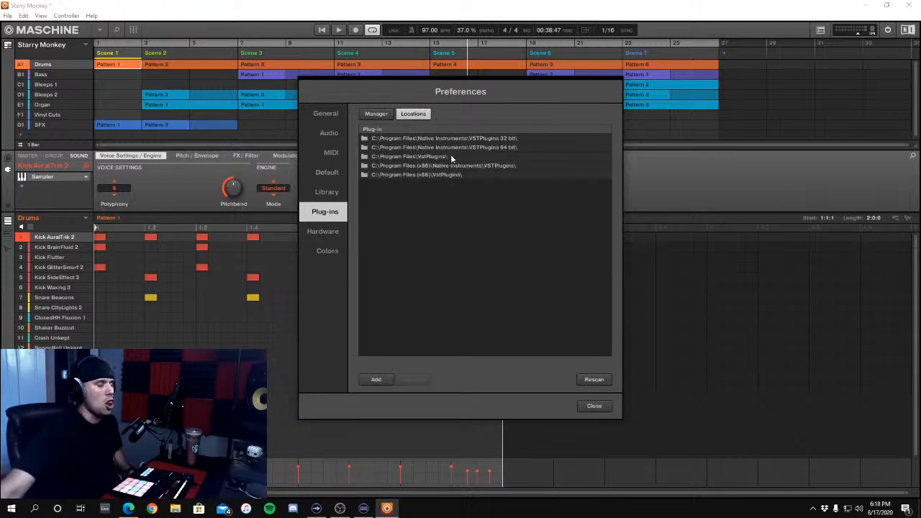
pyautogui.click(503, 139)
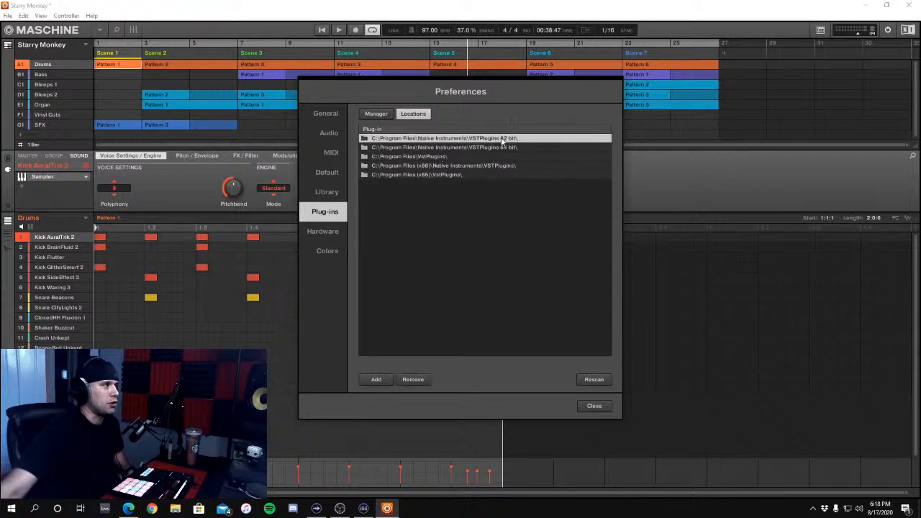
pyautogui.click(503, 147)
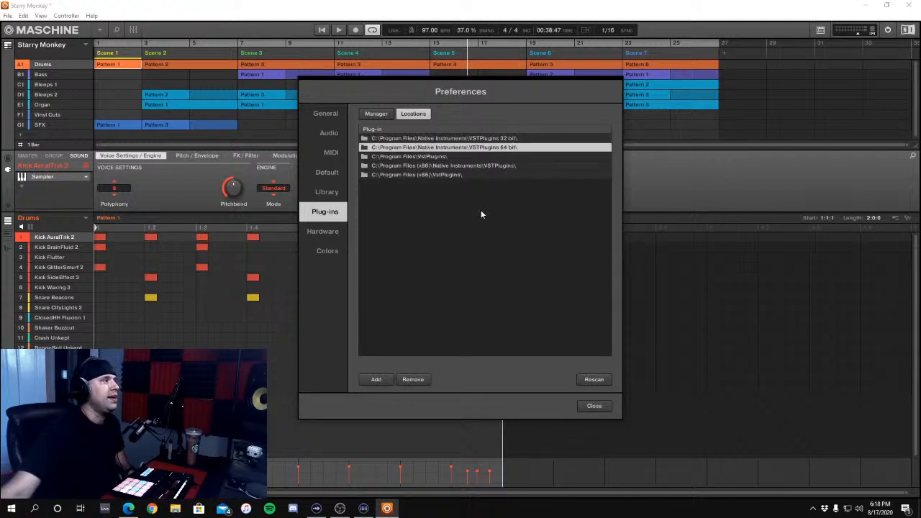
pyautogui.click(428, 157)
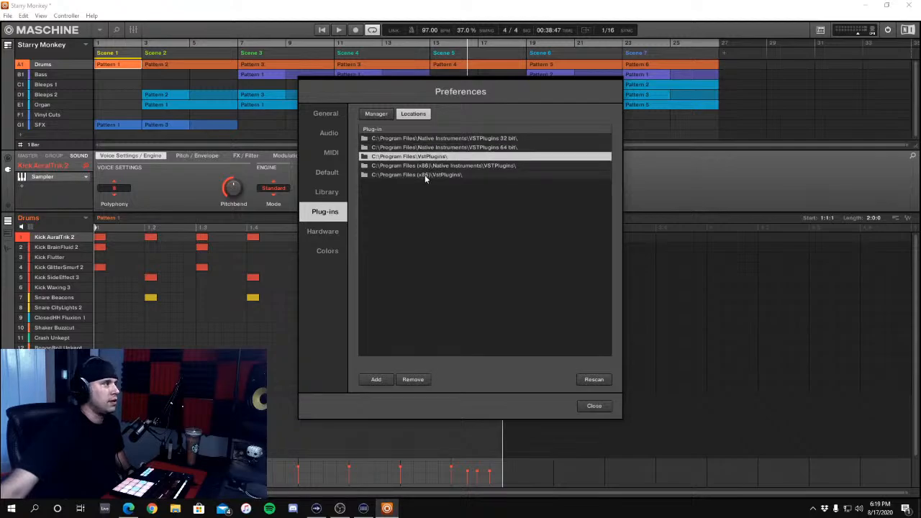
pyautogui.click(425, 175)
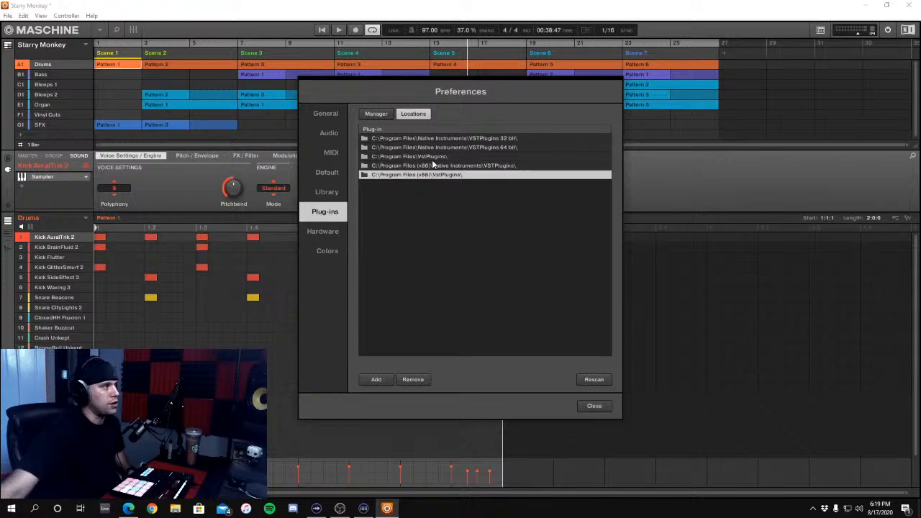
pyautogui.click(432, 157)
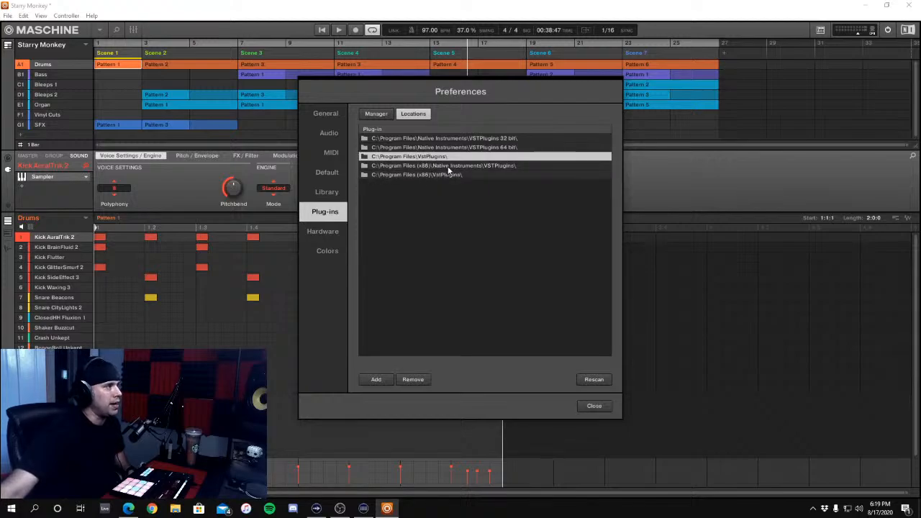
pyautogui.click(449, 166)
pyautogui.click(452, 148)
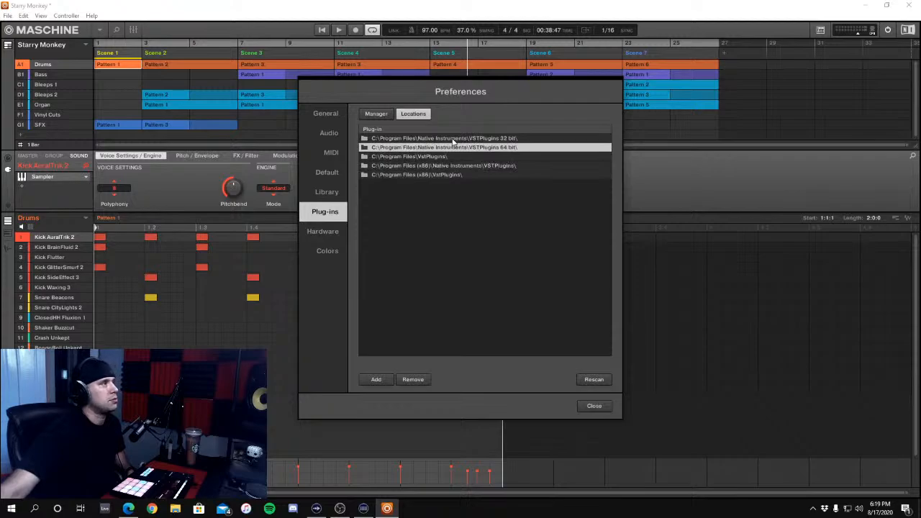
pyautogui.click(453, 139)
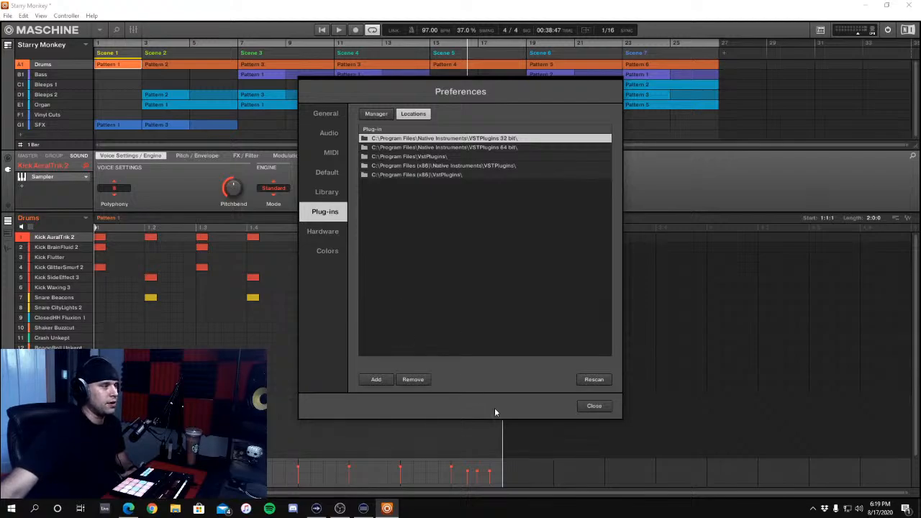
pyautogui.click(592, 407)
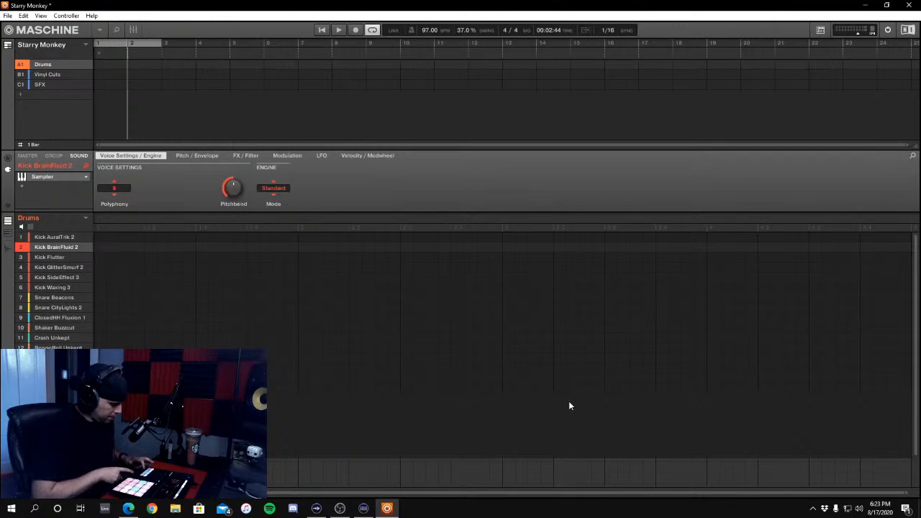
# Record a four-bar Drums pattern with Kick GlitterSmurf 2, Snare CityLights 2 and ClosedHH Fluxion 1
pyautogui.press('space')
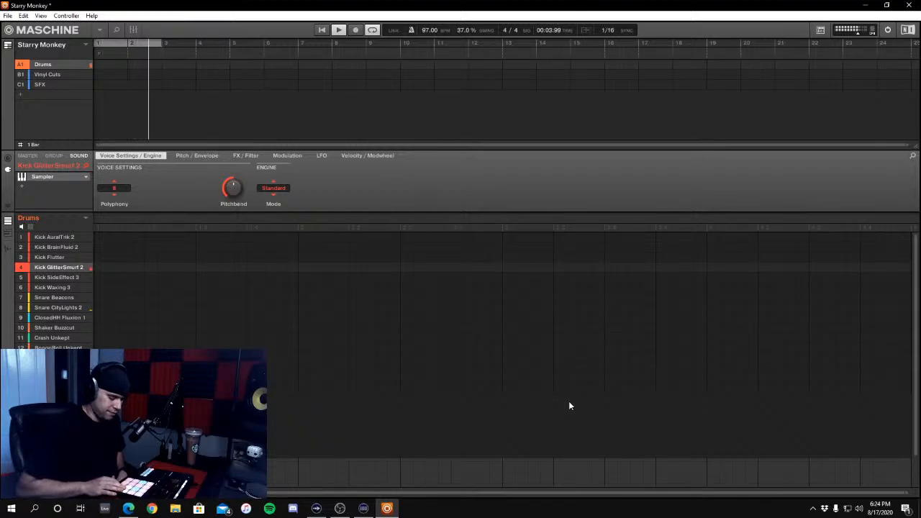
pyautogui.press('space')
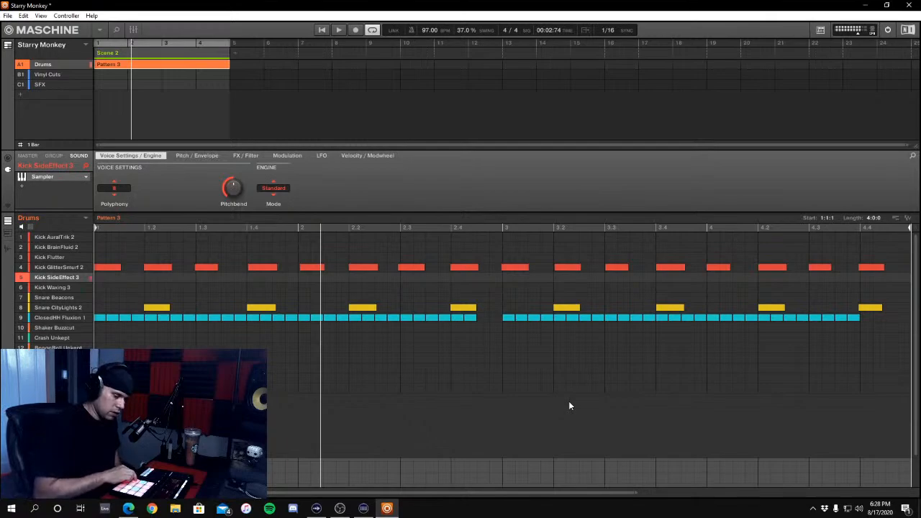
pyautogui.press('r')
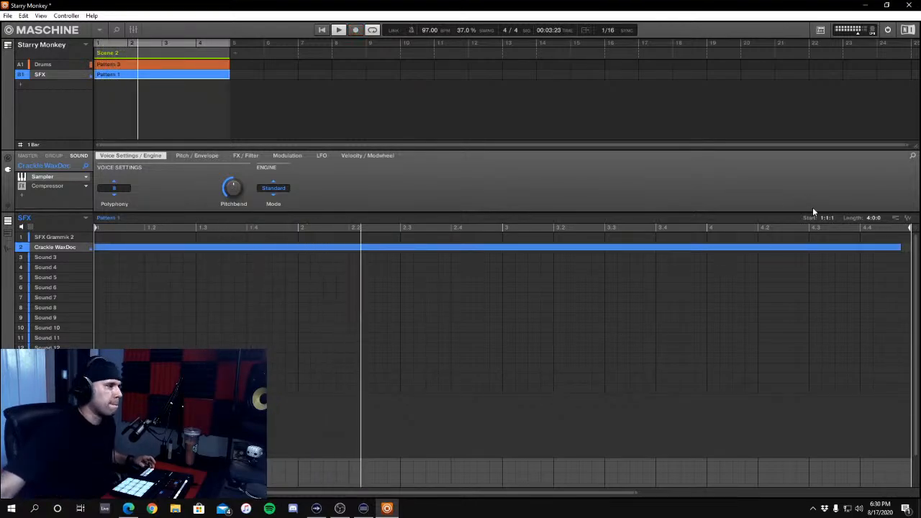
# Extend the Crackle WaxDoc note in the SFX pattern to the end of bar 4 and check the loop
pyautogui.moveTo(900, 248); pyautogui.dragTo(870, 248)
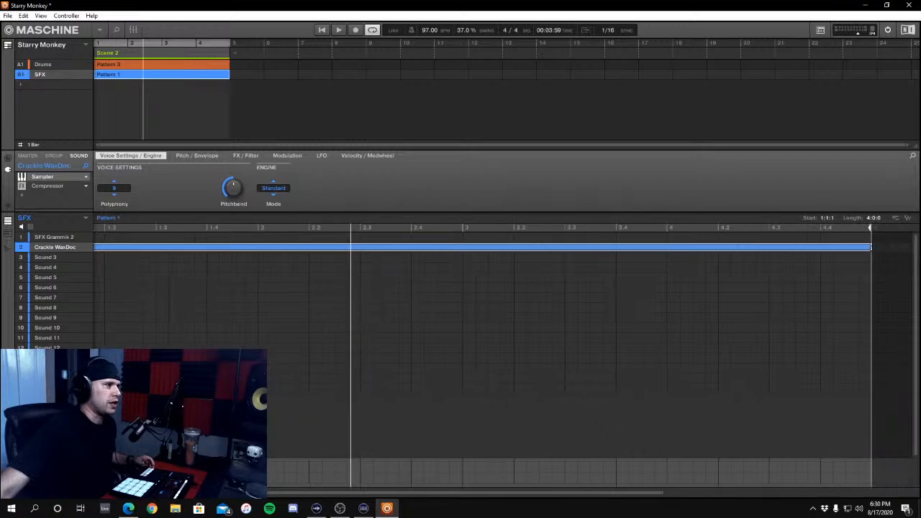
pyautogui.moveTo(579, 493); pyautogui.dragTo(358, 490)
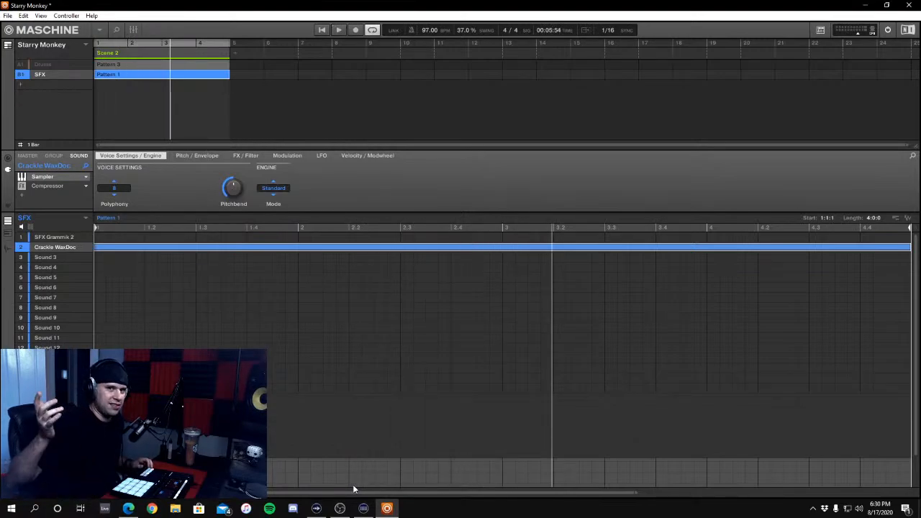
pyautogui.press('space')
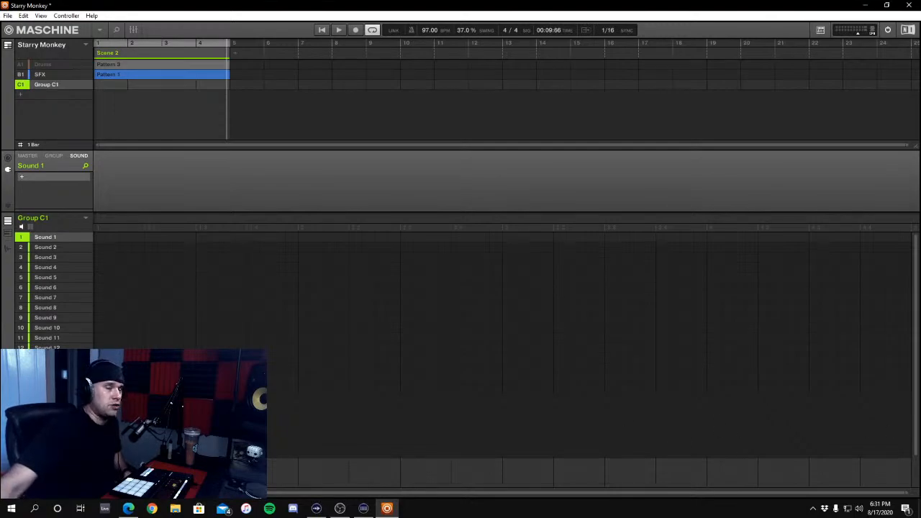
# Try to load Massive X, Massive, Monark, Prism and Skanner XT on Sound 1 of Group C1, dismissing each error
pyautogui.hotkey('alt', 'Tab')
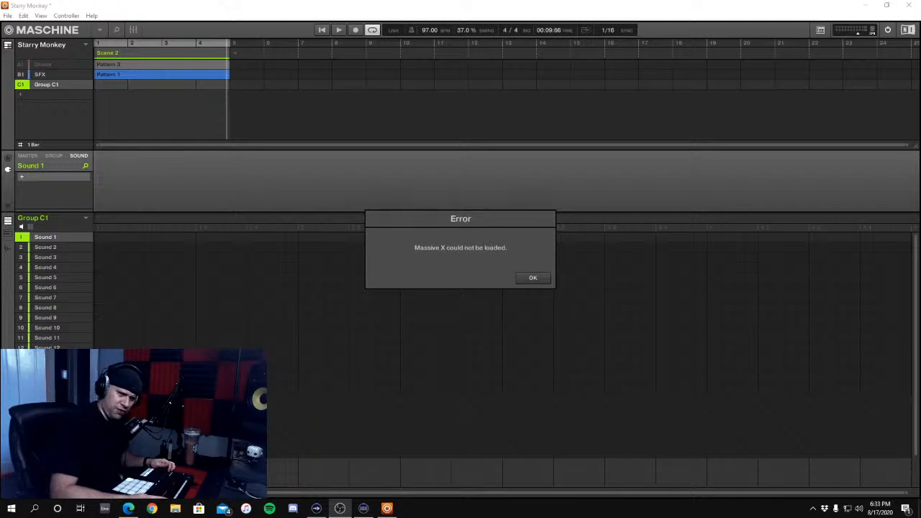
pyautogui.press('Return')
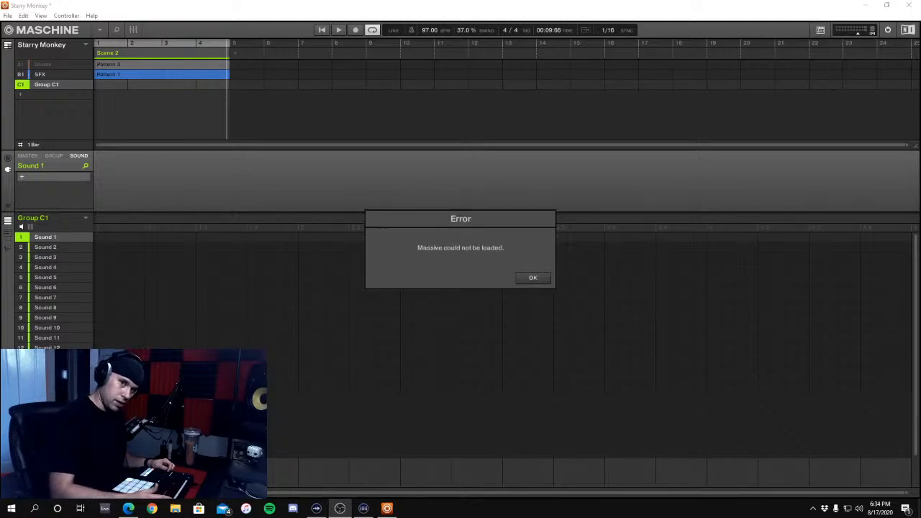
pyautogui.press('Return')
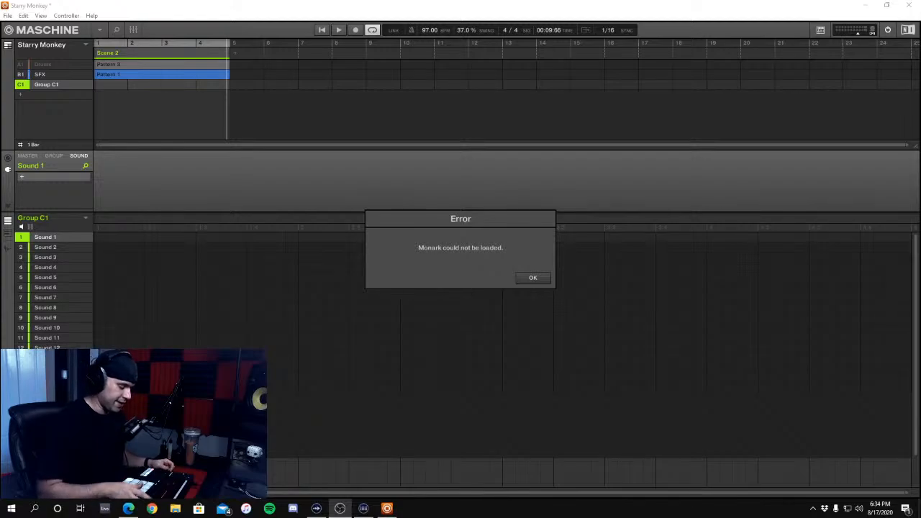
pyautogui.press('Return')
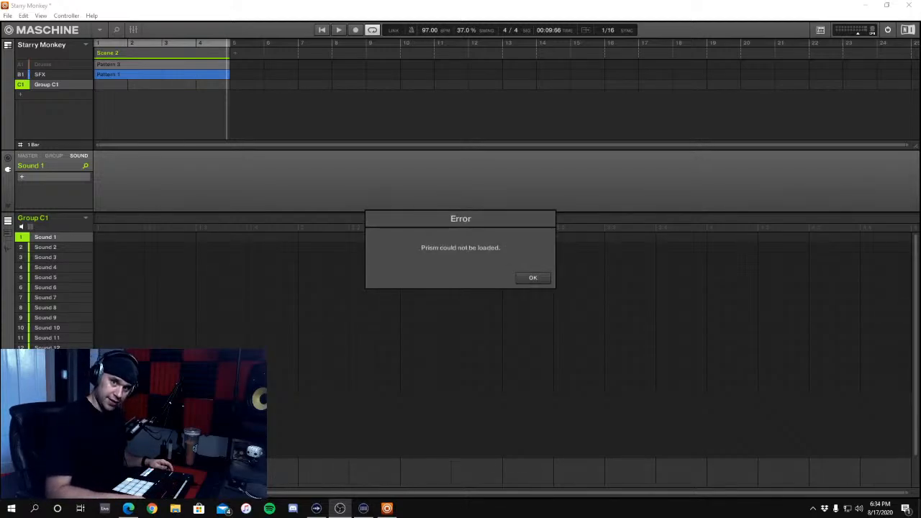
pyautogui.press('Return')
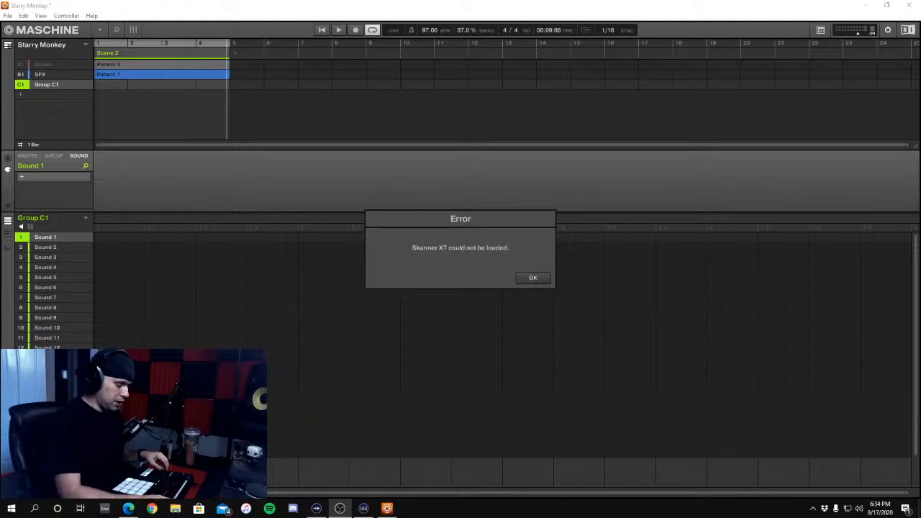
pyautogui.press('Return')
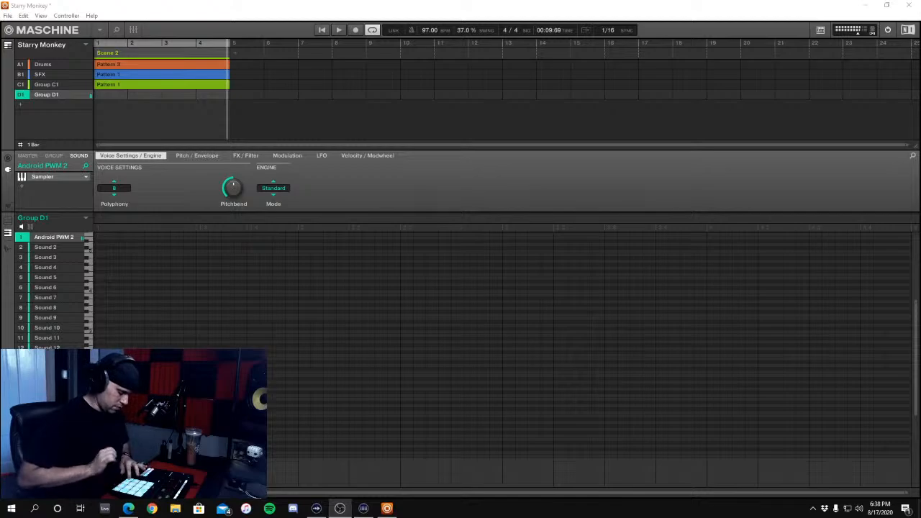
# Audition the Big Choir sound in Group F1 over the looping Scene 2, starting and stopping playback
pyautogui.press('space')
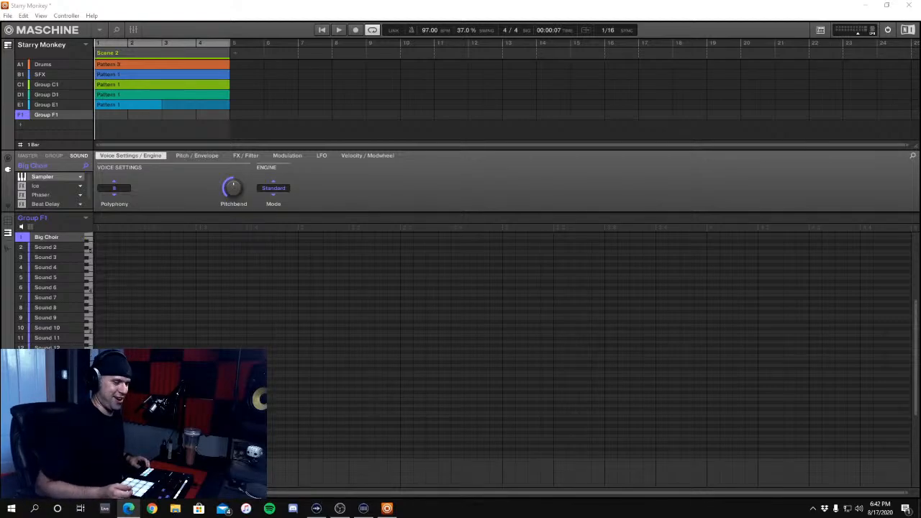
pyautogui.press('space')
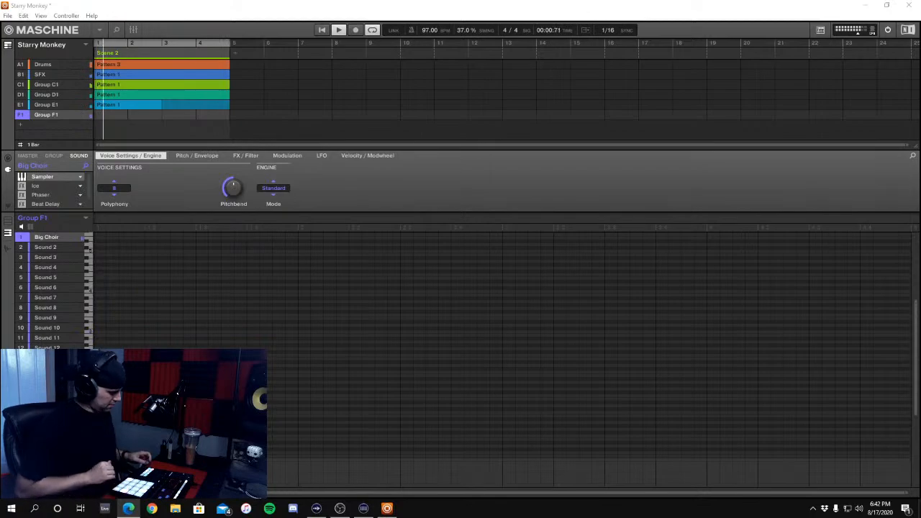
pyautogui.press('space')
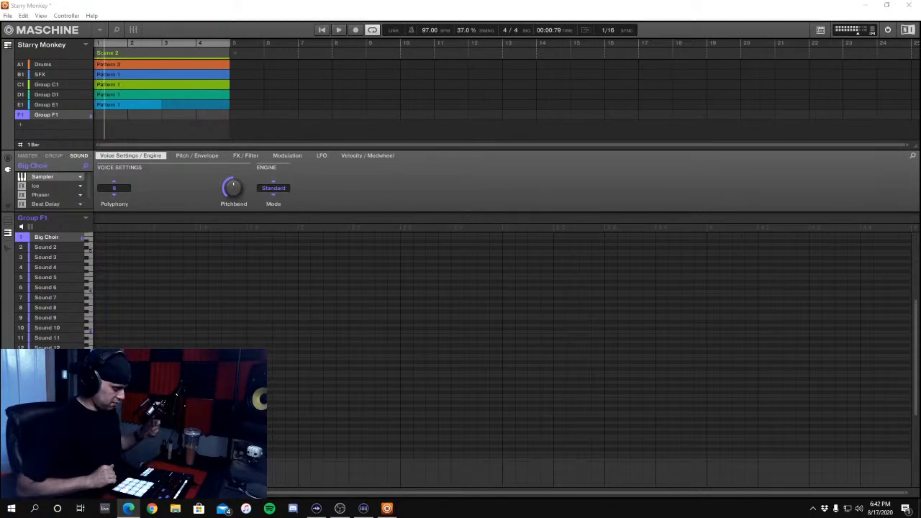
pyautogui.press('space')
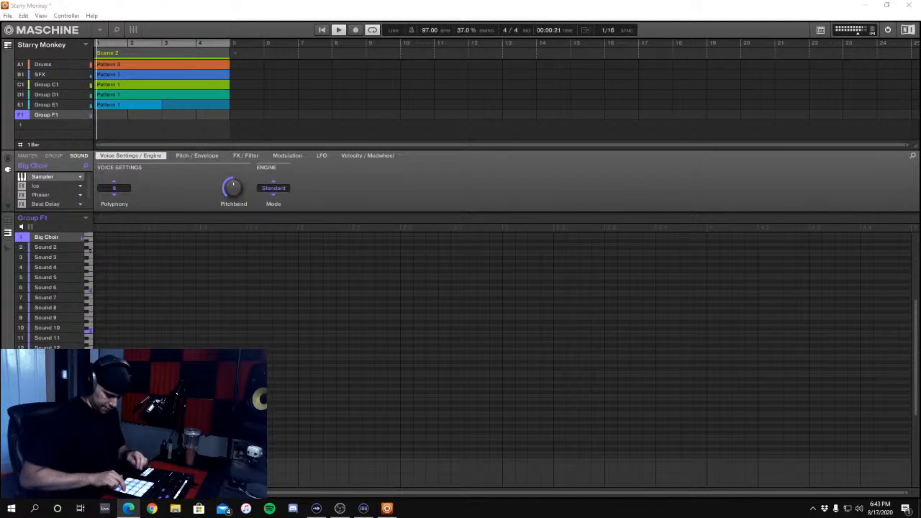
pyautogui.press('space')
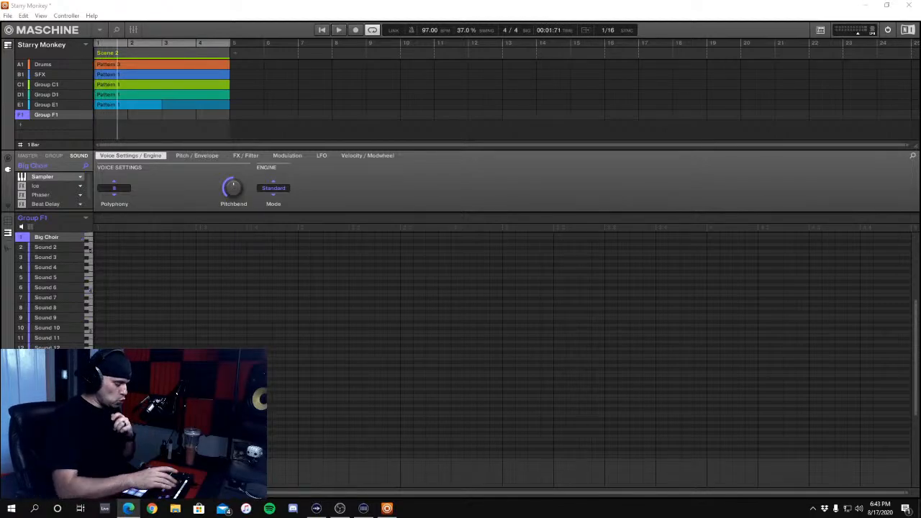
pyautogui.press('space')
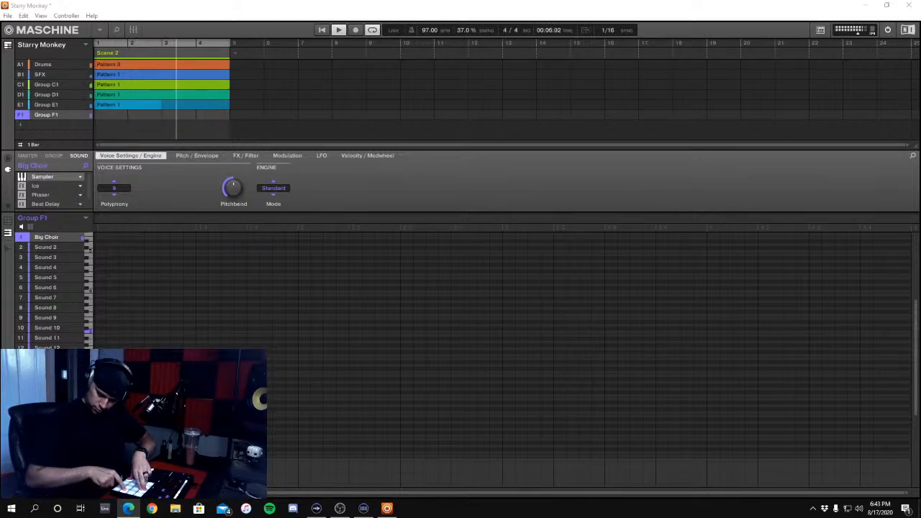
pyautogui.press('space')
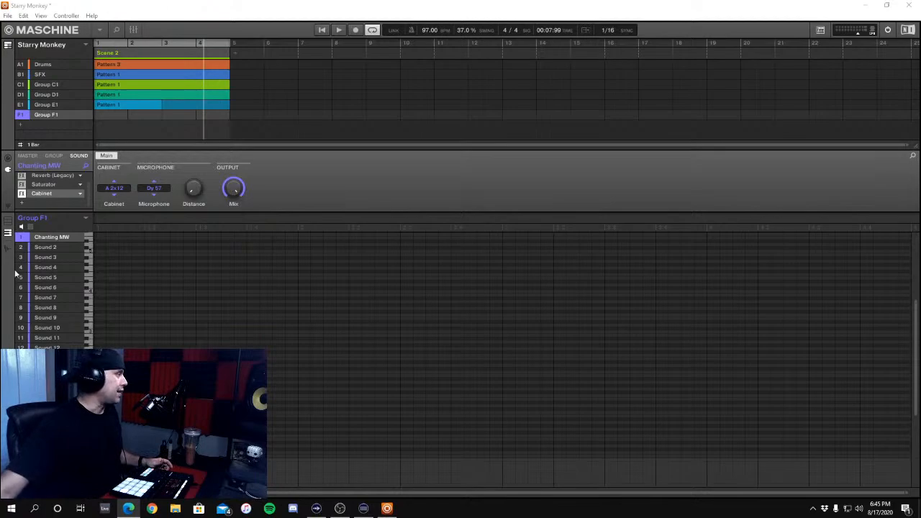
# Replace the Cabinet effect on the Chanting MW sound with Distortion
pyautogui.click(80, 193)
pyautogui.click(134, 235)
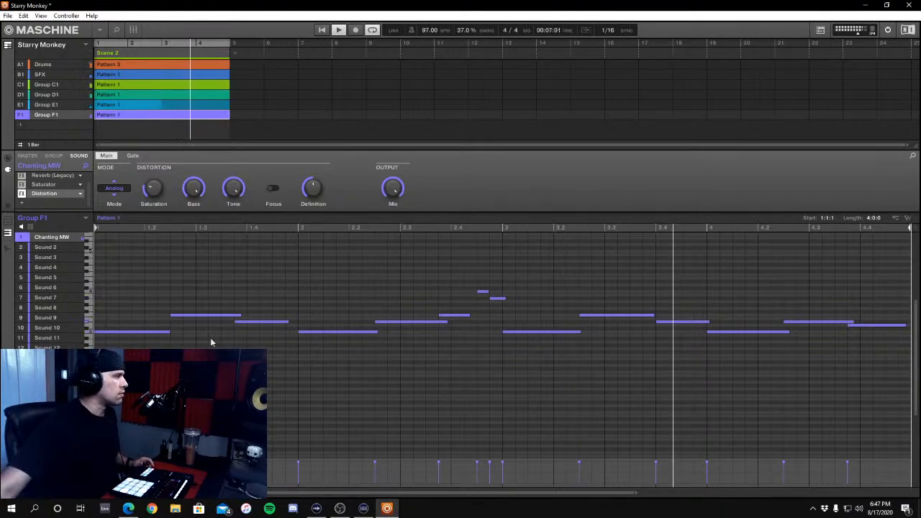
# Move the third notes of bars 1, 2 and 4 to beats 1.4, 2.4 and 4.4, and extend bar 1's second note to beat 1.4
pyautogui.moveTo(252, 322); pyautogui.dragTo(265, 323)
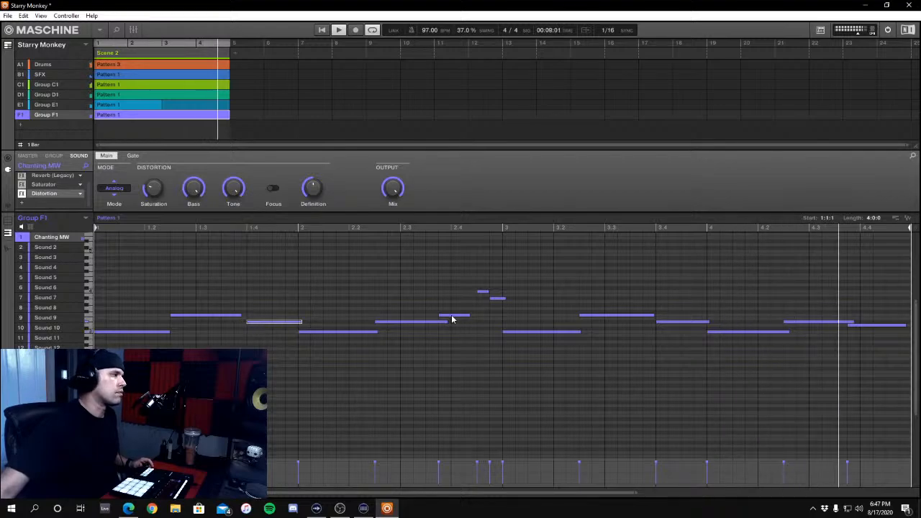
pyautogui.moveTo(453, 315); pyautogui.dragTo(472, 318)
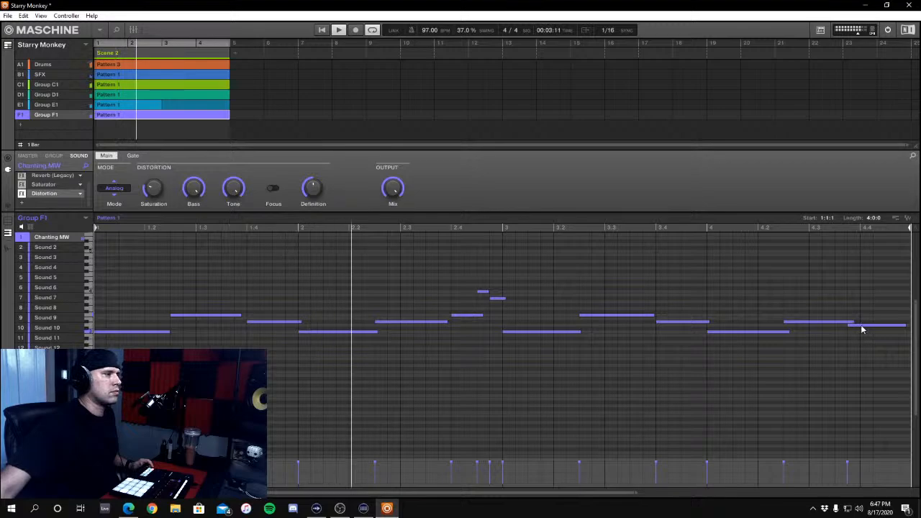
pyautogui.moveTo(868, 328); pyautogui.dragTo(876, 327)
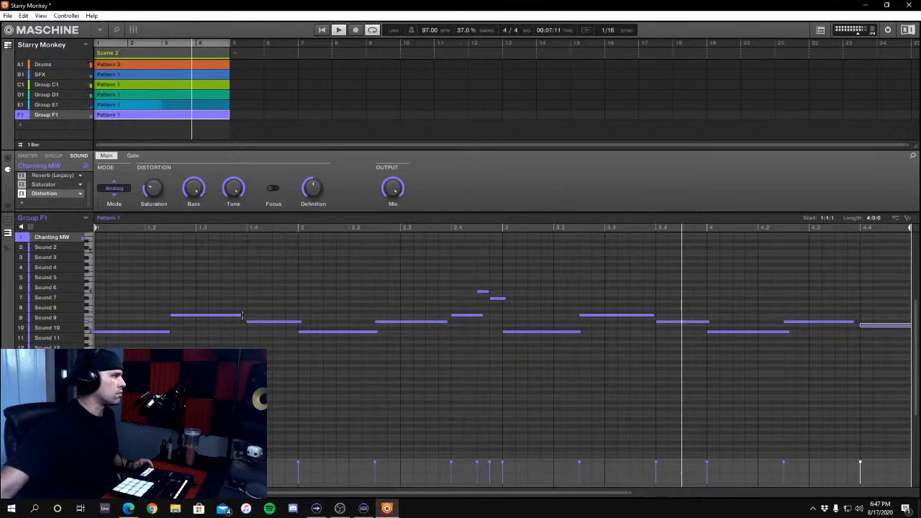
pyautogui.moveTo(241, 316); pyautogui.dragTo(247, 316)
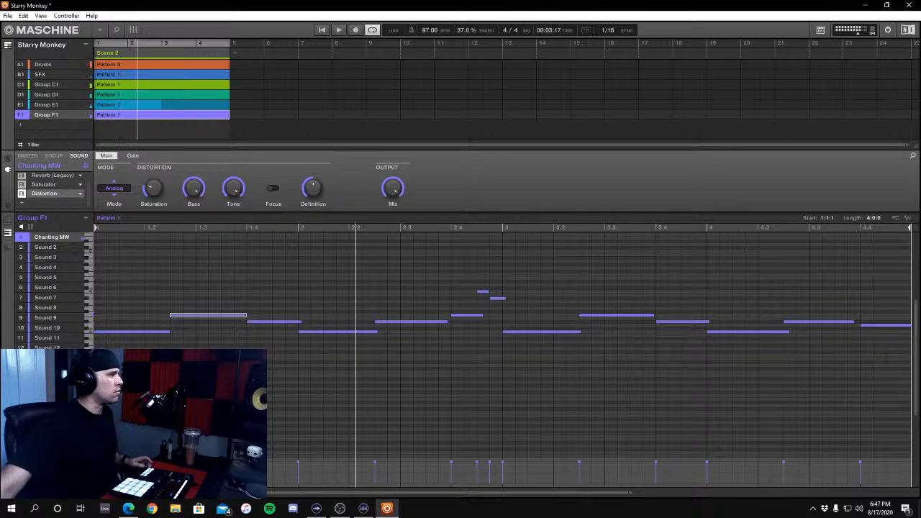
# Shift the third notes of bars 1 and 3 to a sixteenth before beats 1.4 and 3.4, checking the timing in playback
pyautogui.moveTo(254, 324); pyautogui.dragTo(231, 326)
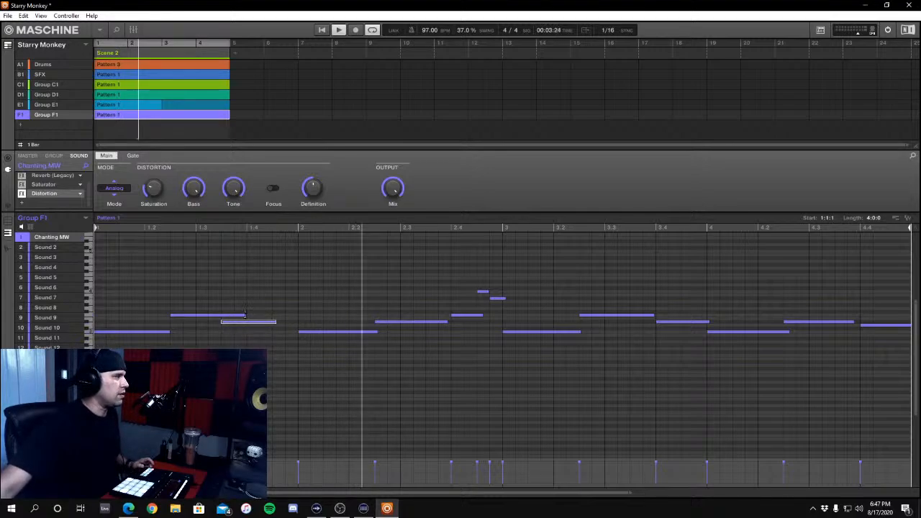
pyautogui.press('space')
pyautogui.press('space')
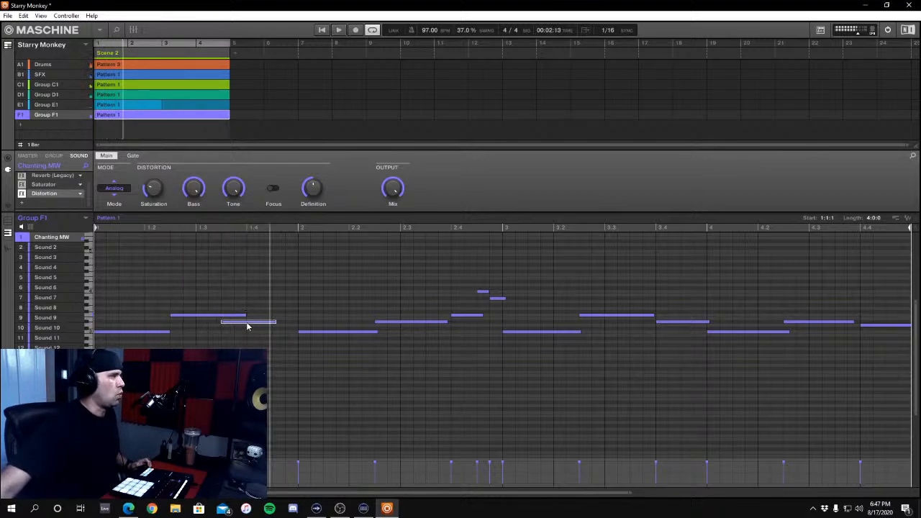
pyautogui.moveTo(247, 324); pyautogui.dragTo(259, 324)
pyautogui.press('space')
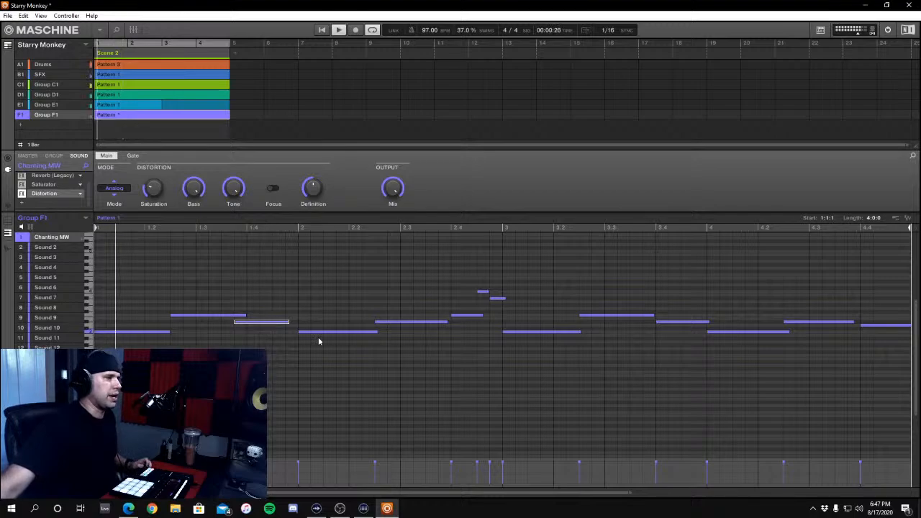
pyautogui.press('space')
pyautogui.press('space')
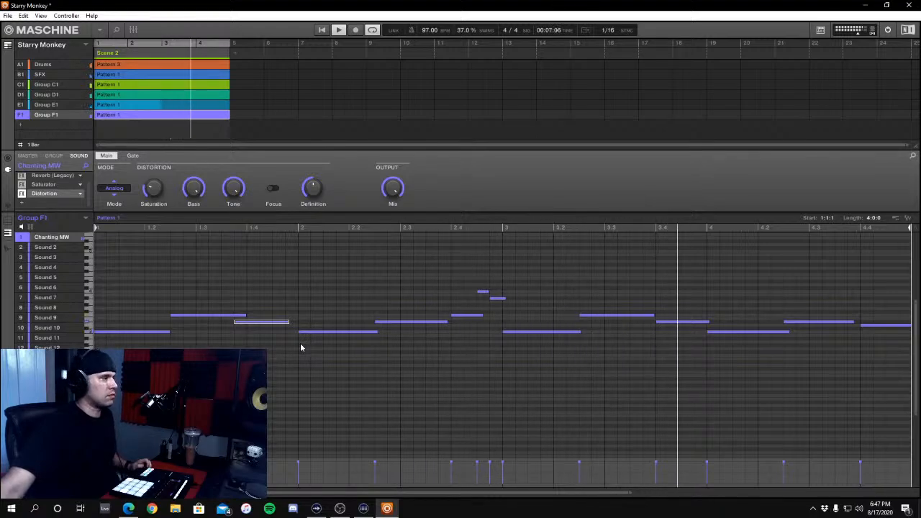
pyautogui.moveTo(664, 326); pyautogui.dragTo(641, 328)
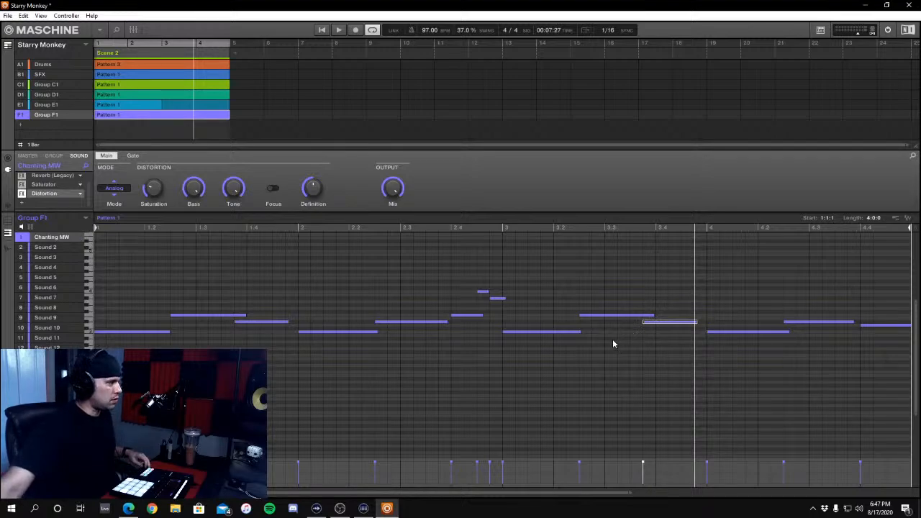
pyautogui.press('space')
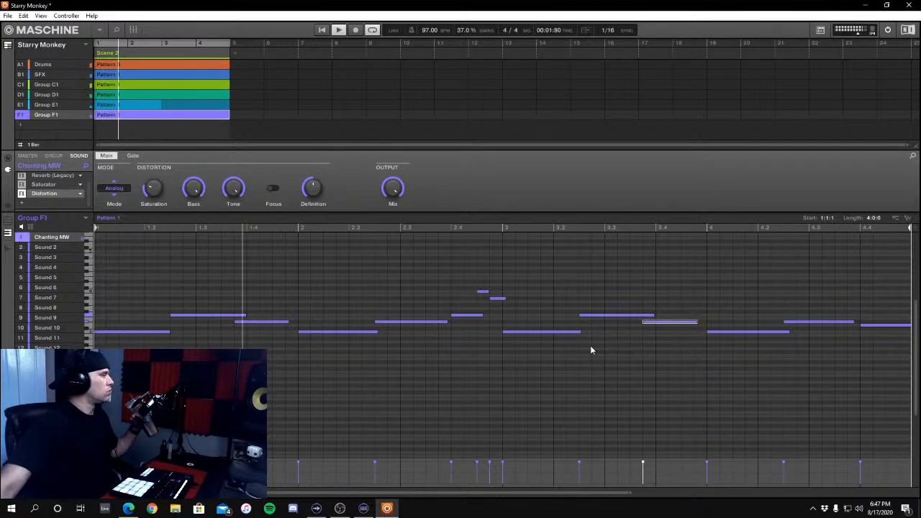
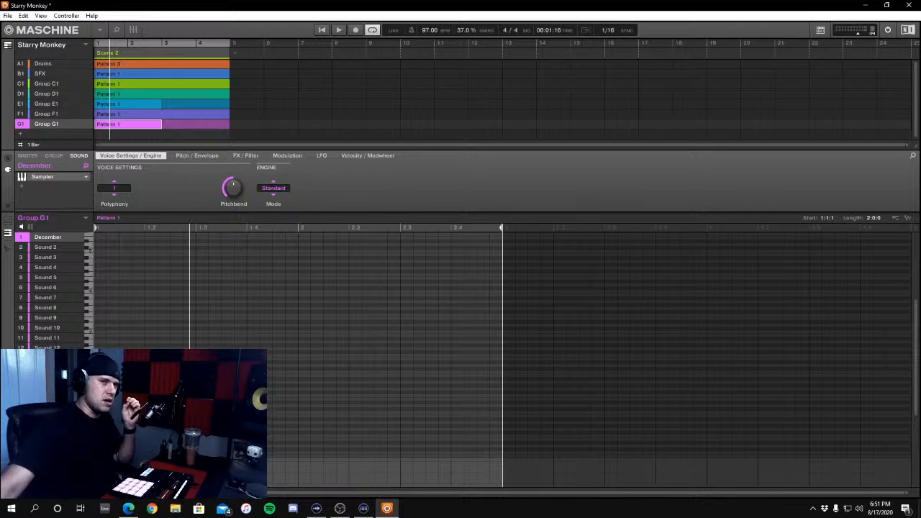
# Place a December note at the start of bar 2 in Group G1 and lengthen it to three sixteenths
pyautogui.press('space')
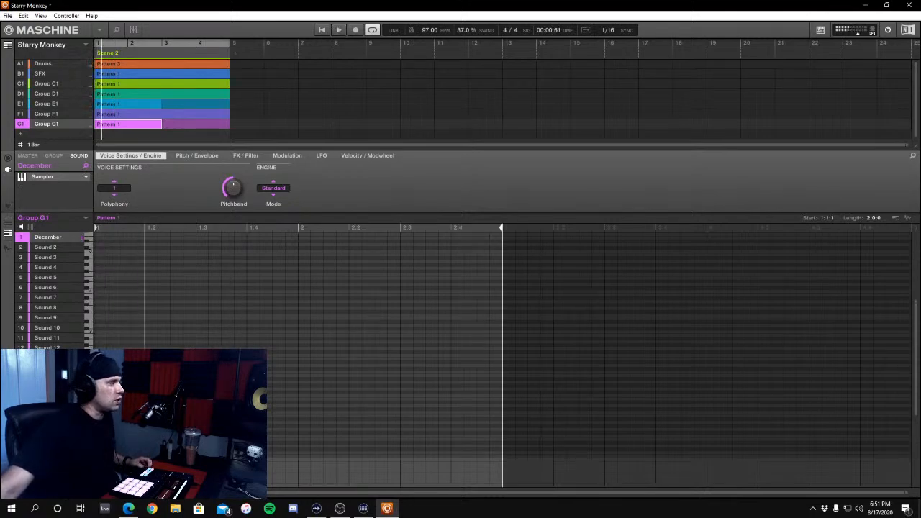
pyautogui.press('space')
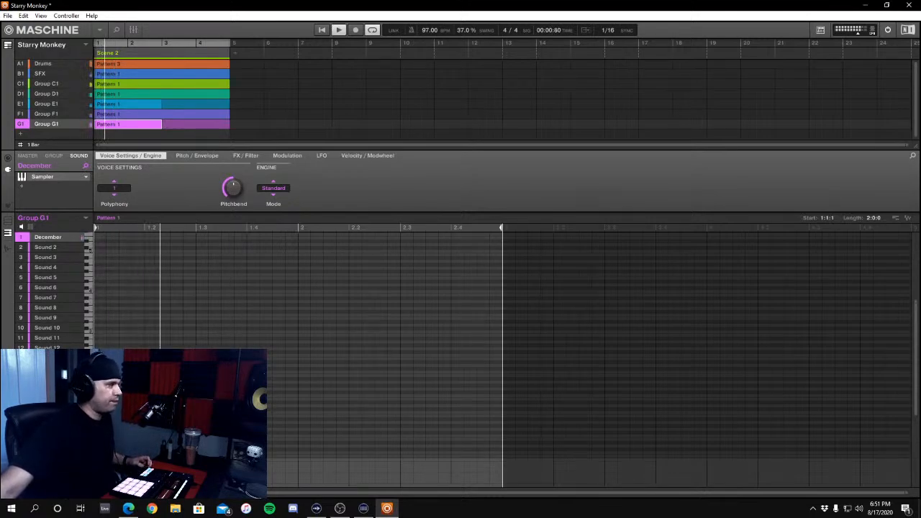
pyautogui.click(304, 371)
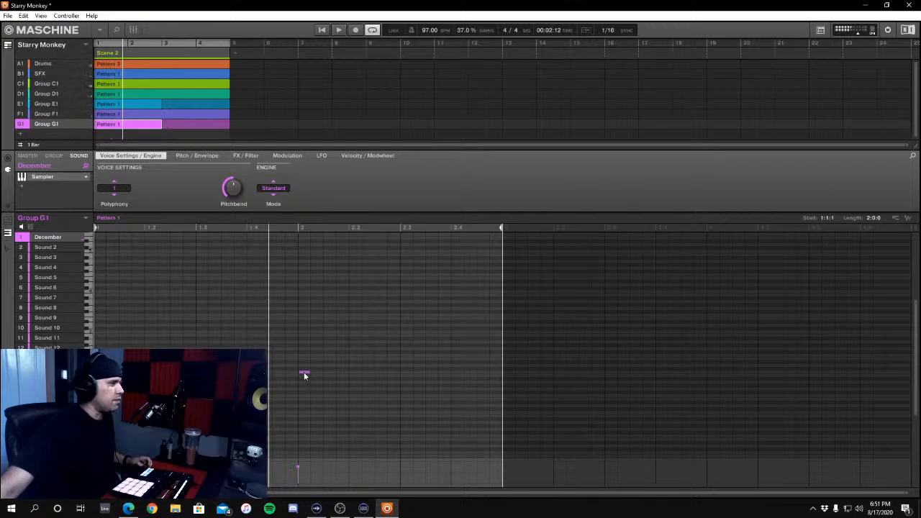
pyautogui.moveTo(308, 371); pyautogui.dragTo(334, 372)
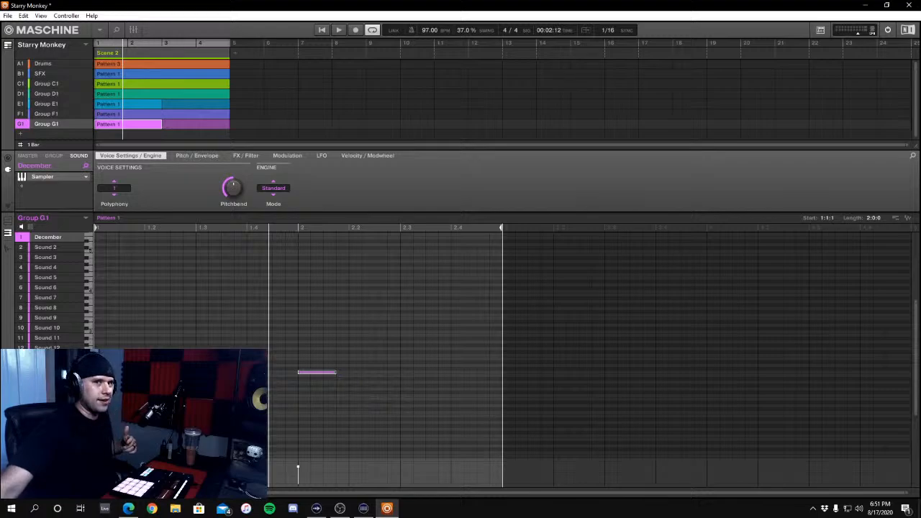
# Audition the December note with its EQ effect in the Scene 2 loop and clear the note selection
pyautogui.press('space')
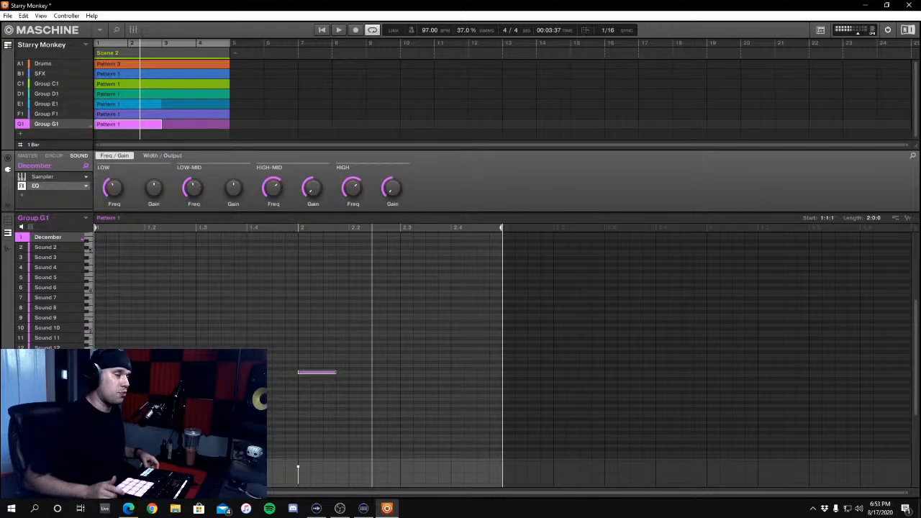
pyautogui.press('space')
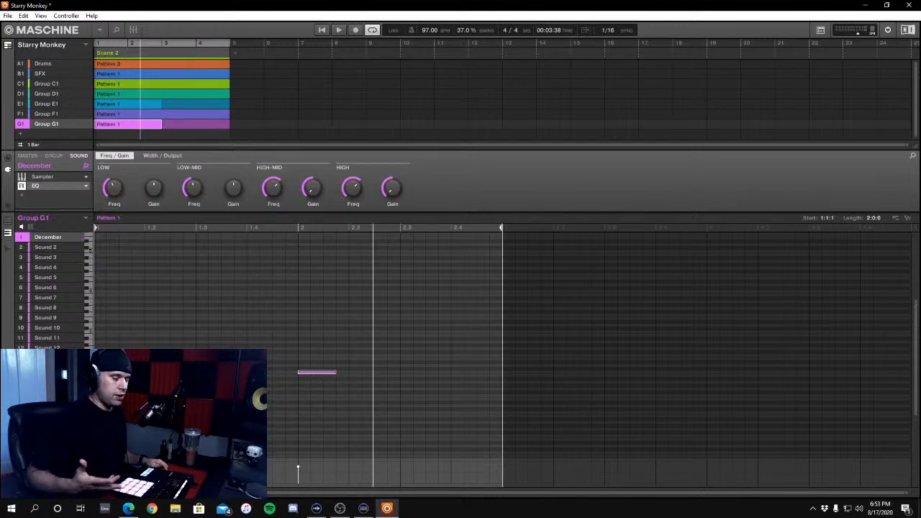
pyautogui.moveTo(259, 328); pyautogui.dragTo(375, 374)
pyautogui.click(261, 331)
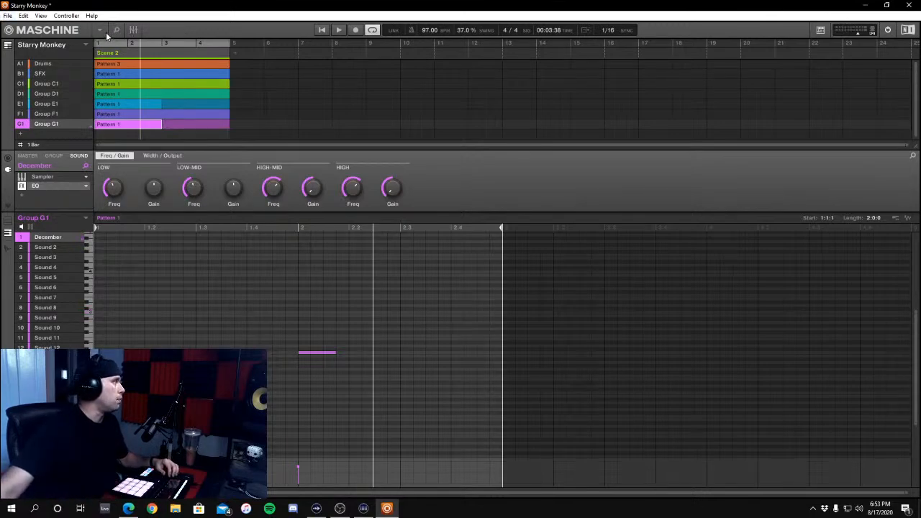
# Show the group channels in the mixer and balance the group volumes in playback, checking the drums on their own
pyautogui.click(133, 29)
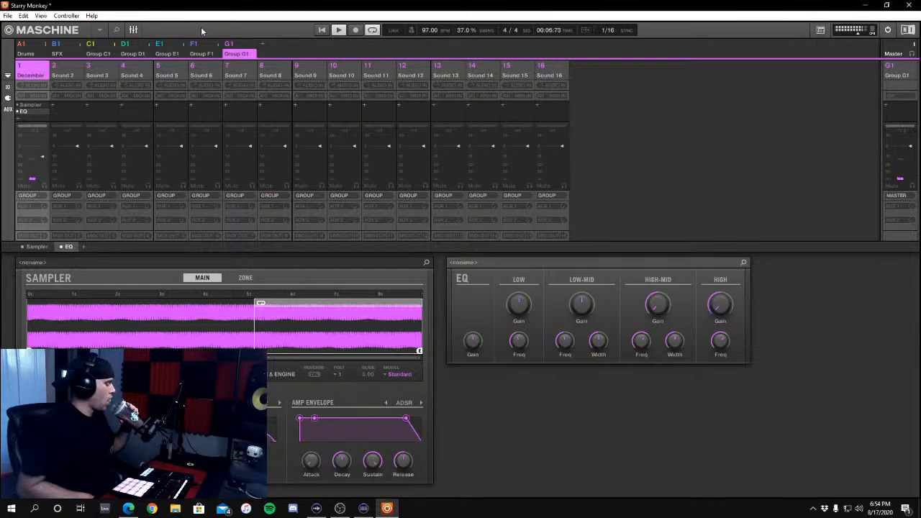
pyautogui.press('Up')
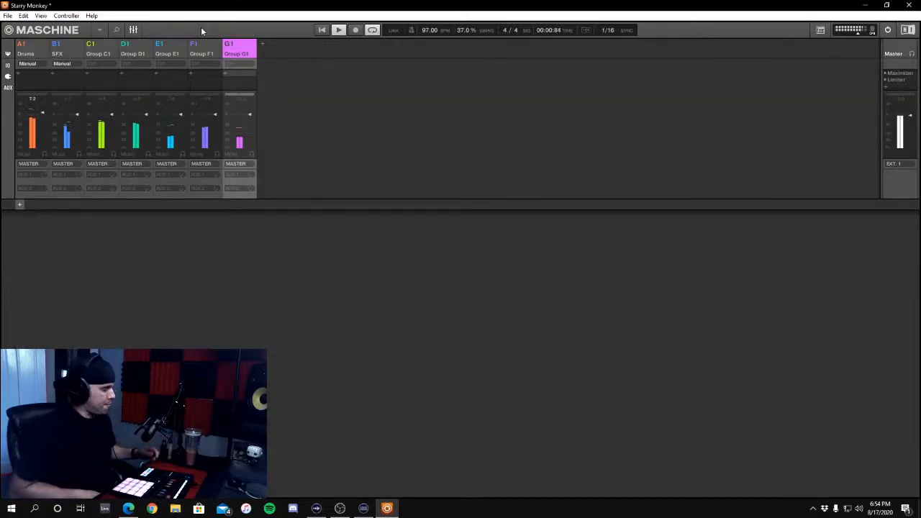
pyautogui.press('space')
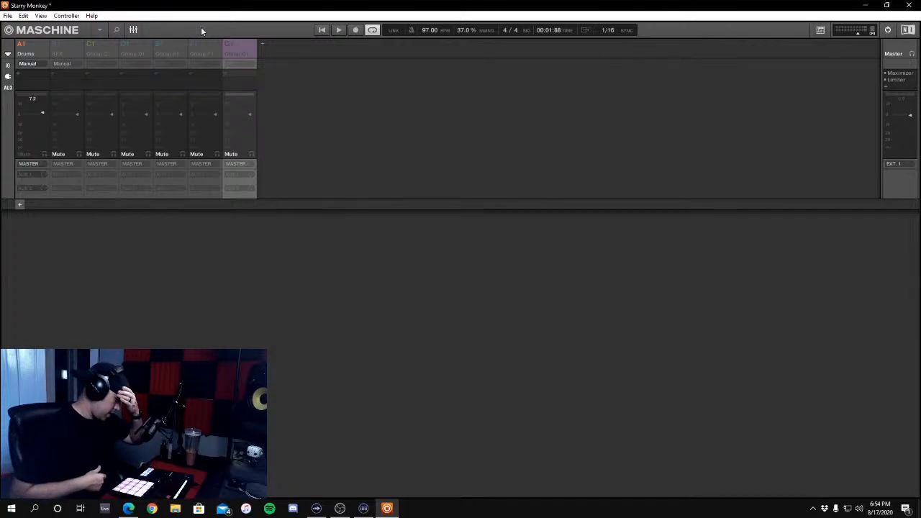
pyautogui.press('space')
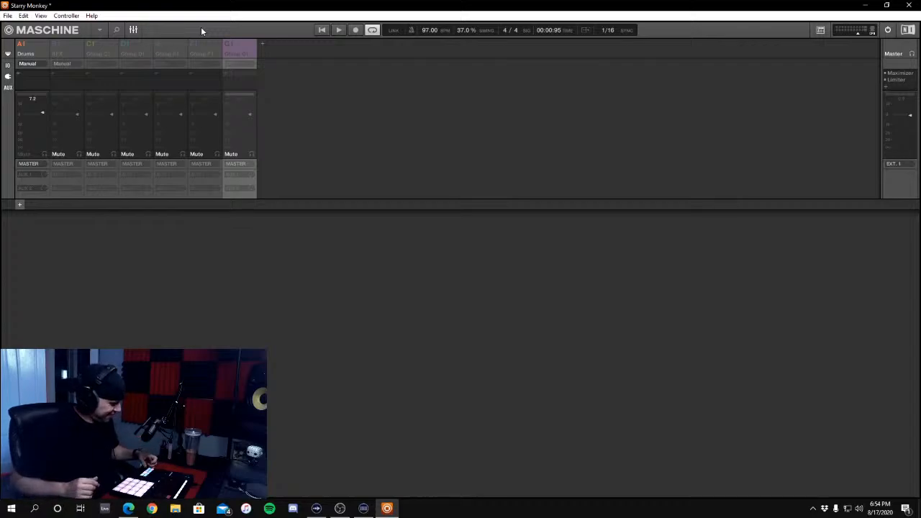
pyautogui.press('space')
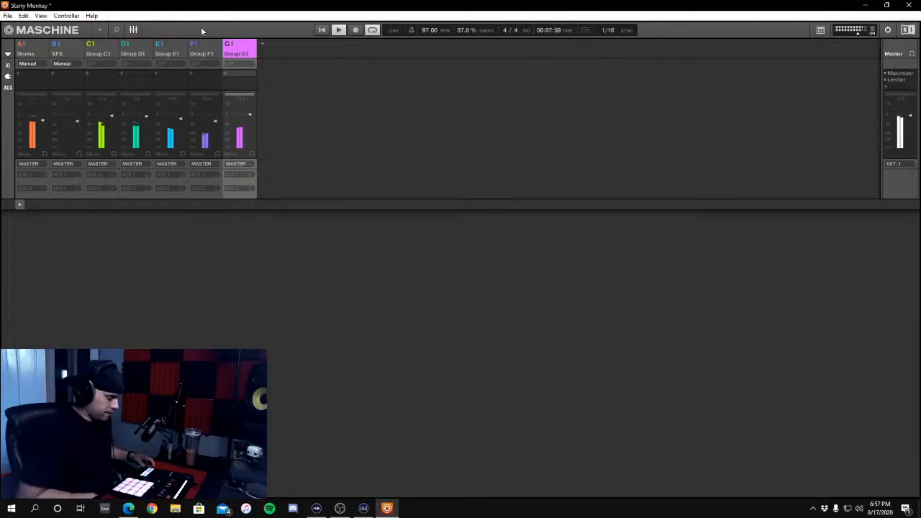
pyautogui.press('space')
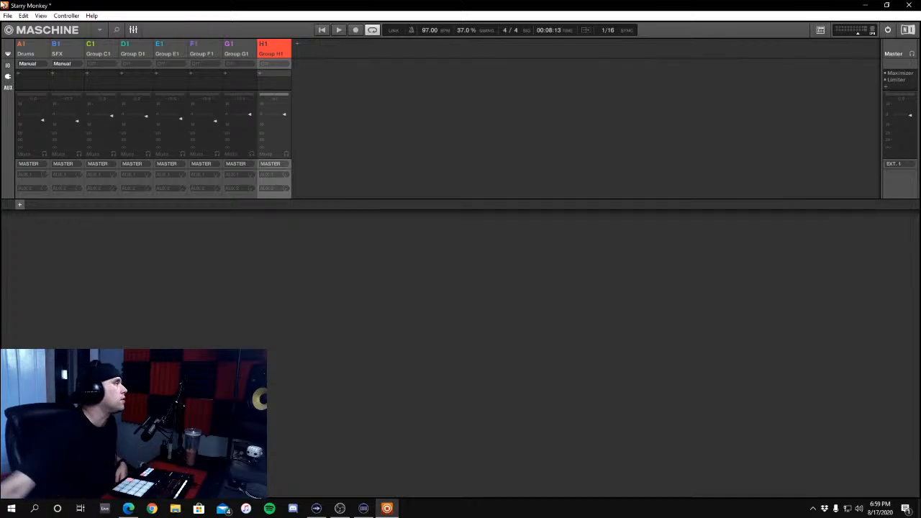
# Return to the arrangement and quantize all Distorted Strat notes in Group H1's Pattern 1
pyautogui.click(133, 29)
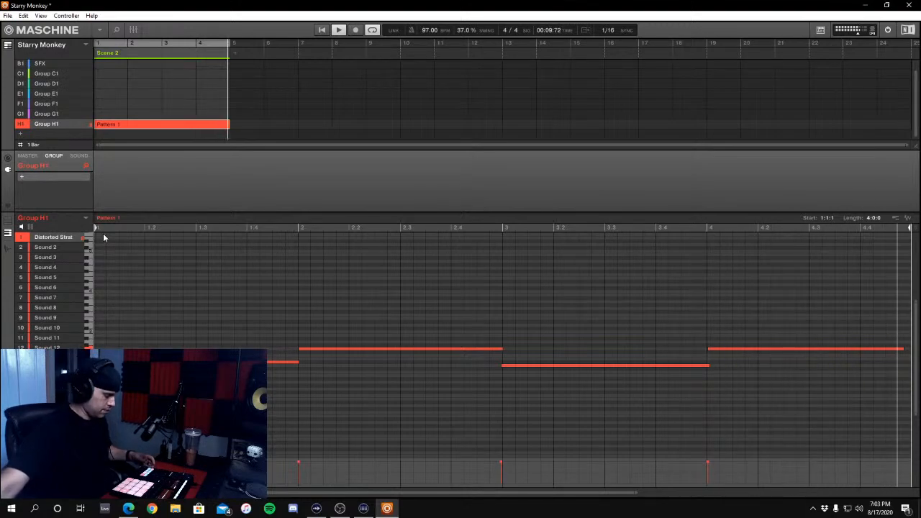
pyautogui.press('space')
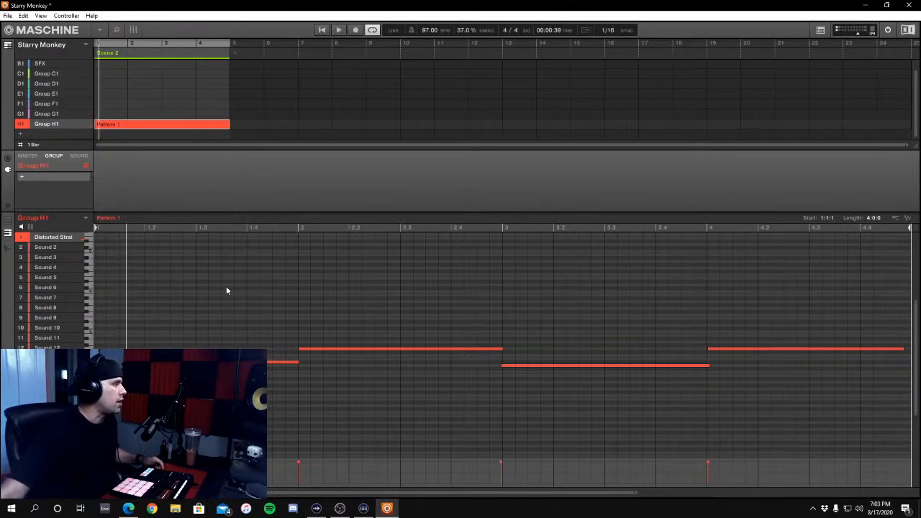
pyautogui.moveTo(194, 276); pyautogui.dragTo(762, 427)
pyautogui.rightClick(756, 428)
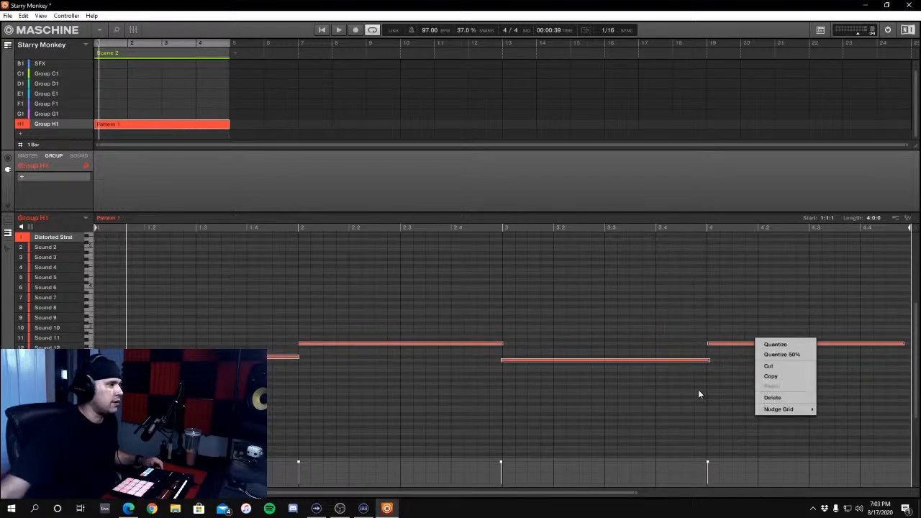
pyautogui.click(776, 344)
pyautogui.click(734, 395)
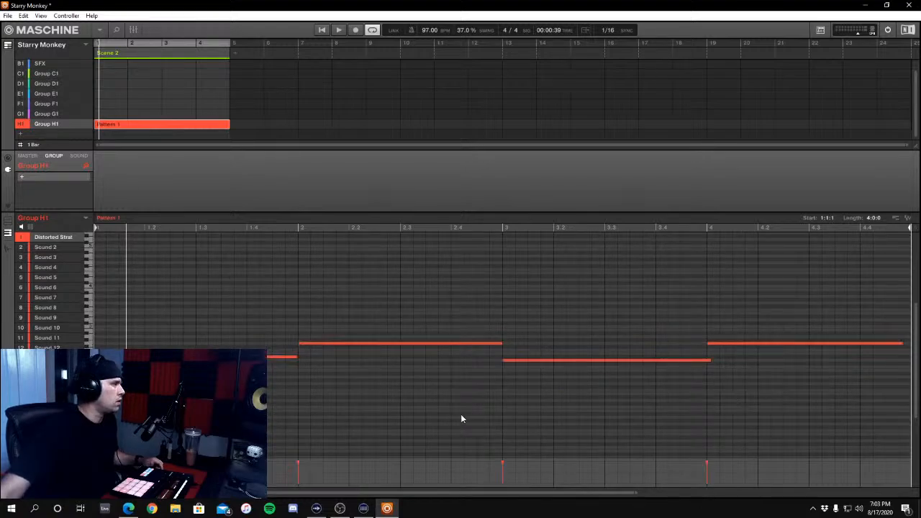
# Extend the last Distorted Strat note to the end of bar 4 and play the pattern
pyautogui.moveTo(901, 342); pyautogui.dragTo(867, 345)
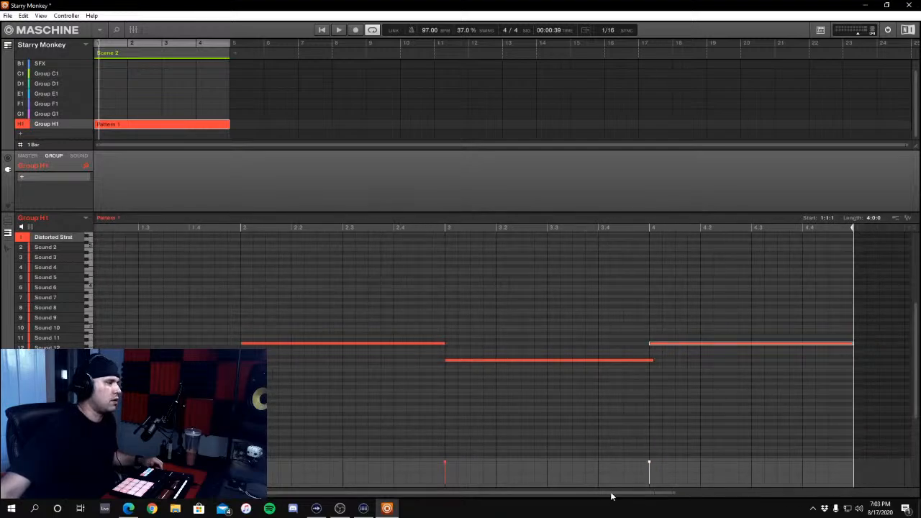
pyautogui.moveTo(611, 497); pyautogui.dragTo(432, 476)
pyautogui.press('space')
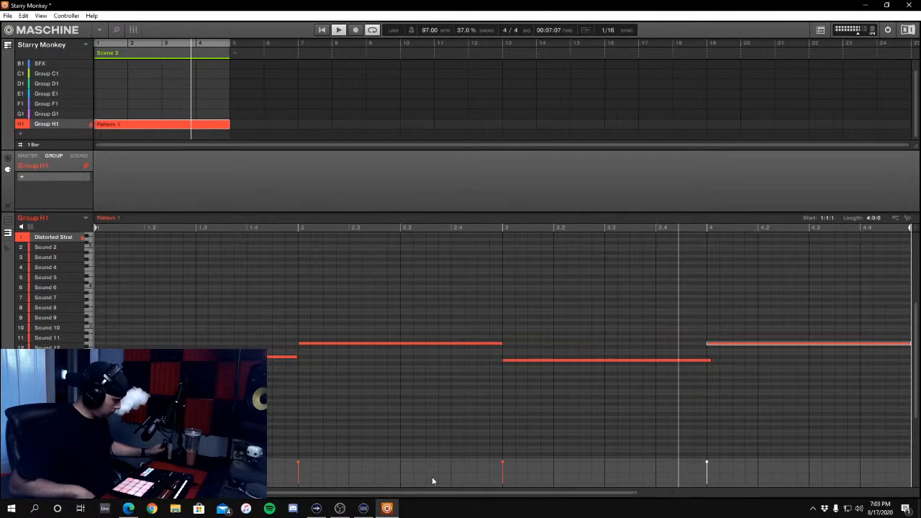
# Record a four-bar December line with one long note per bar in Group G1's Pattern 2, and extend its first note to bar 2
pyautogui.press('Up')
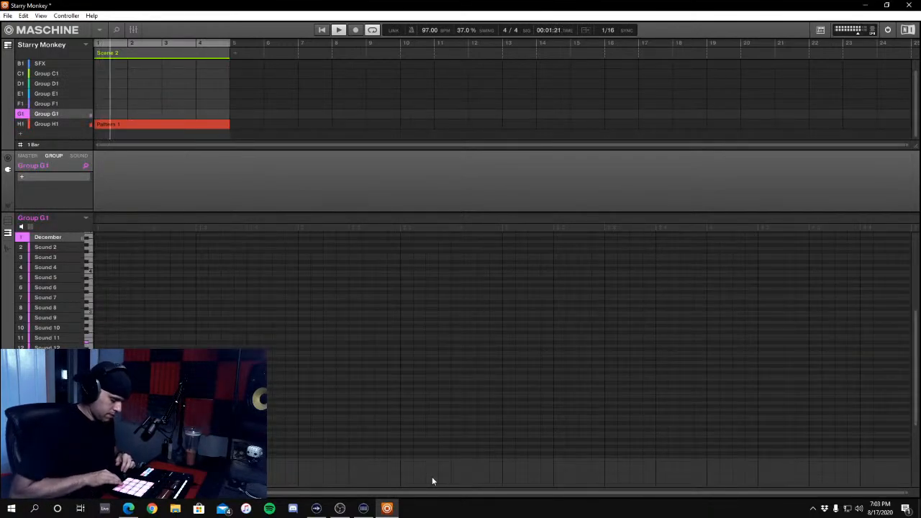
pyautogui.press('Up')
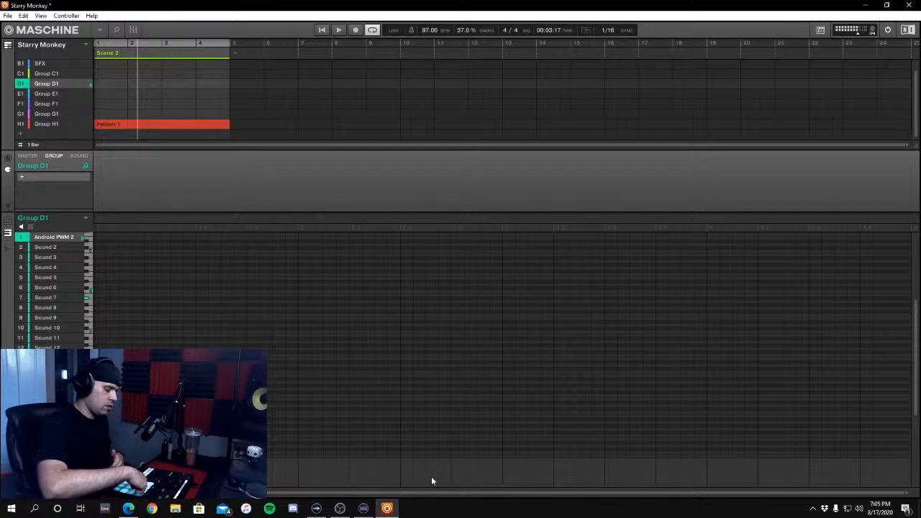
pyautogui.press('space')
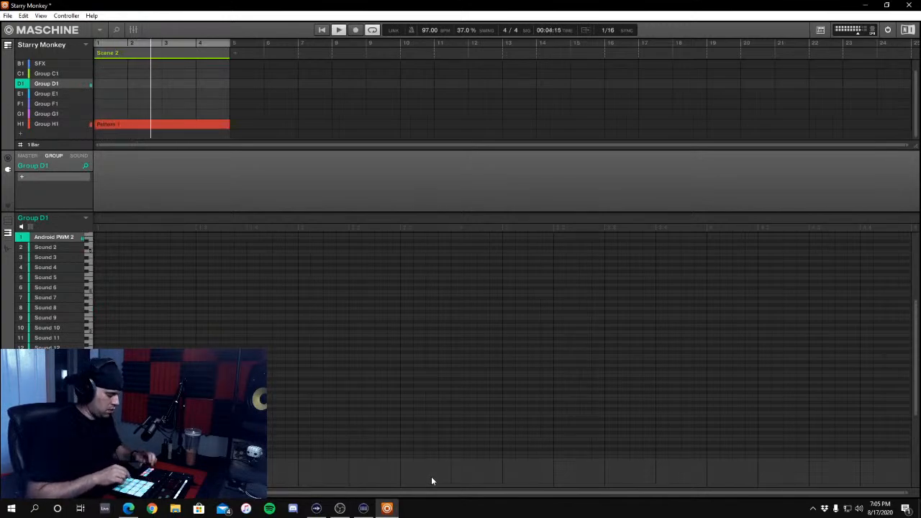
pyautogui.press('space')
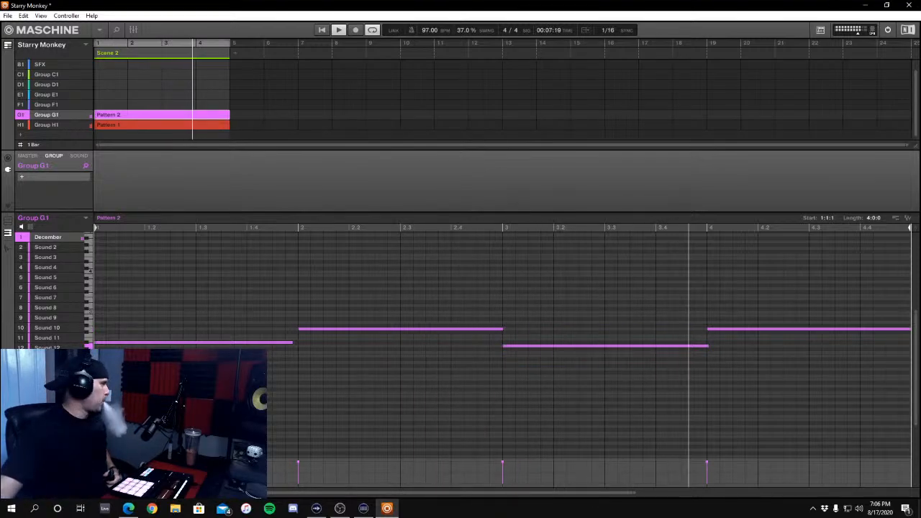
pyautogui.click(292, 344)
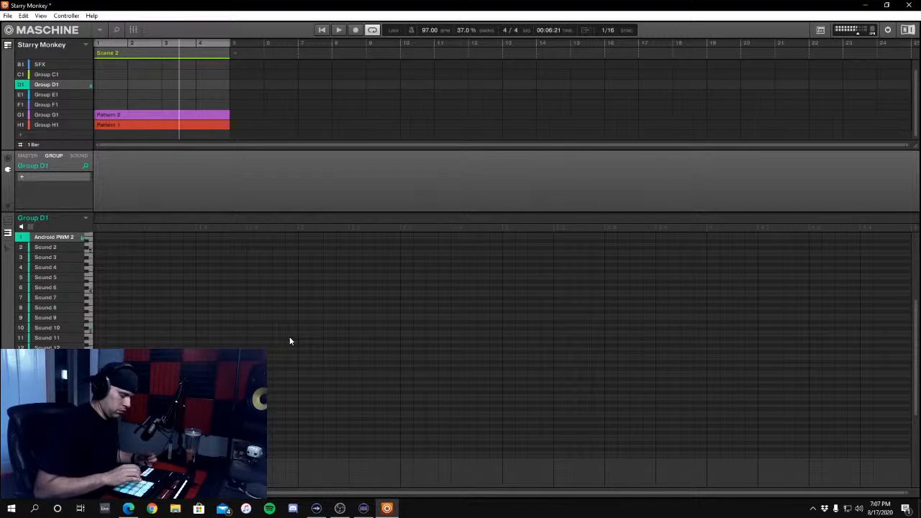
# Record an Android PWM 2 melody in Group D1's four-bar Pattern 2 and audition it with the December and Distorted Strat parts
pyautogui.press('space')
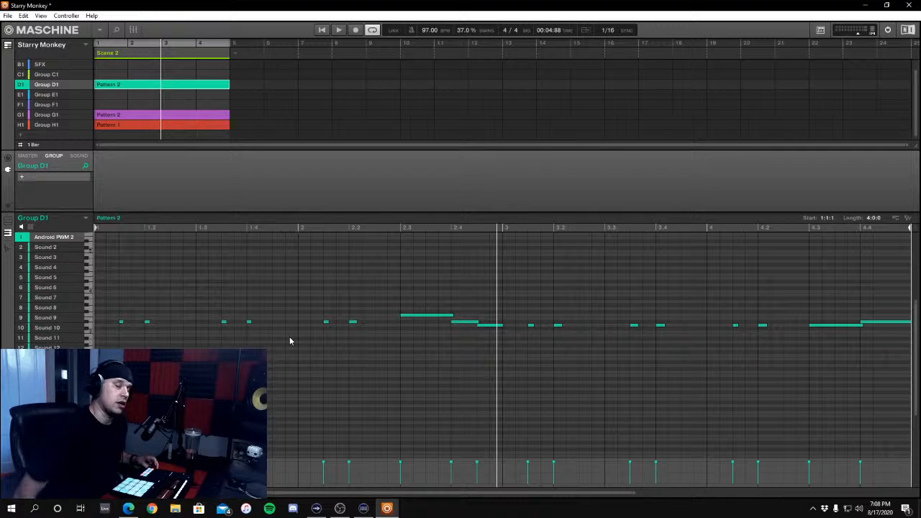
pyautogui.press('space')
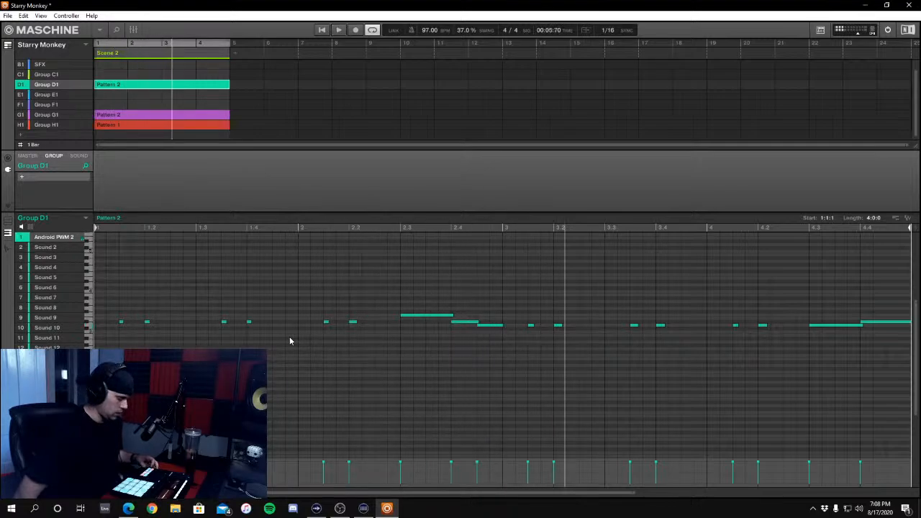
pyautogui.press('space')
pyautogui.press('space')
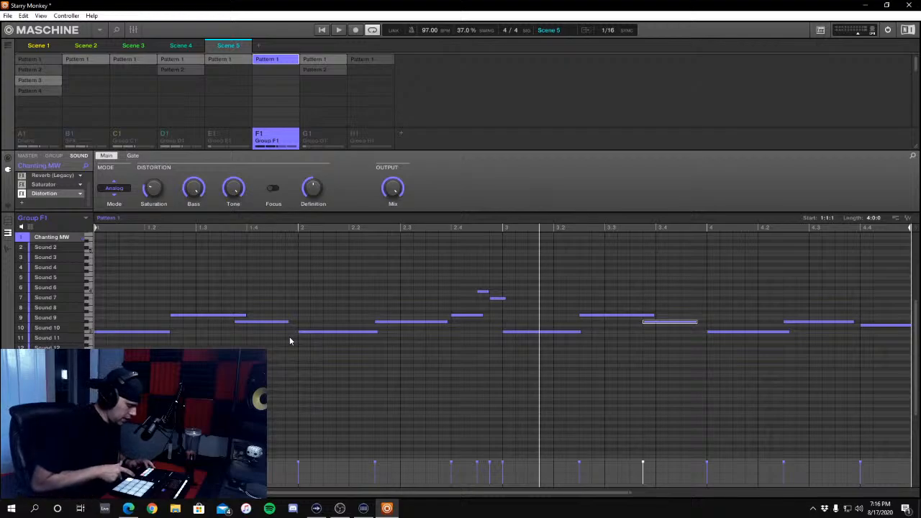
# Assign Drums Pattern 4, Group G1 Pattern 2 and Group H1 Pattern 1 to Scene 6, and check the scene in playback
pyautogui.press('space')
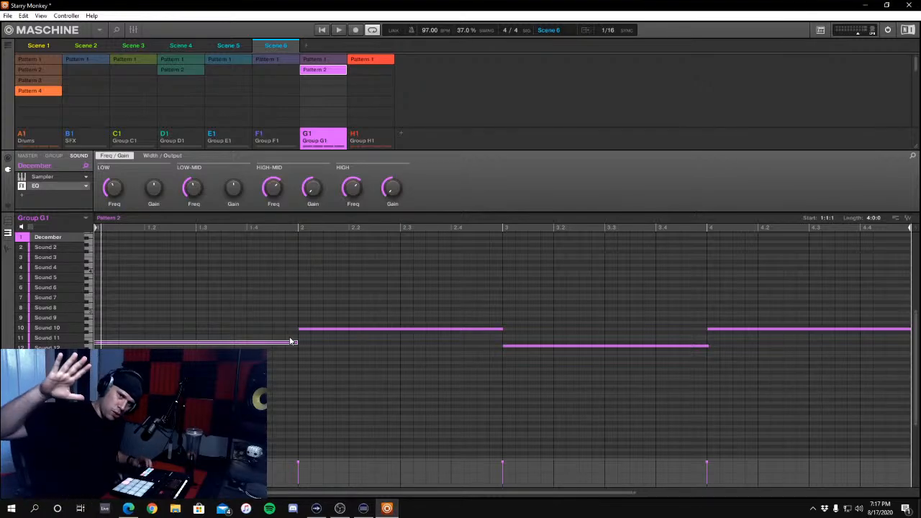
pyautogui.press('space')
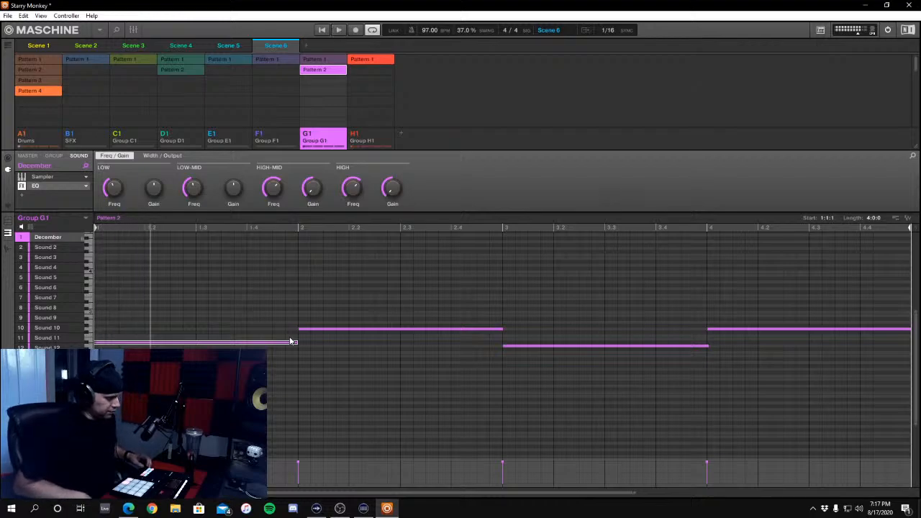
pyautogui.press('space')
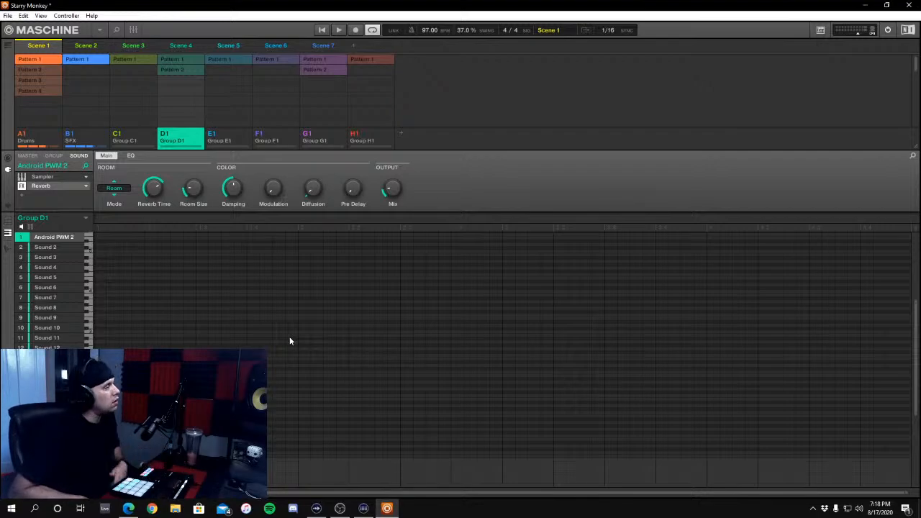
# Switch to the song arrangement, place Scene 2 after Scene 1, and audition the two scenes in playback
pyautogui.click(8, 49)
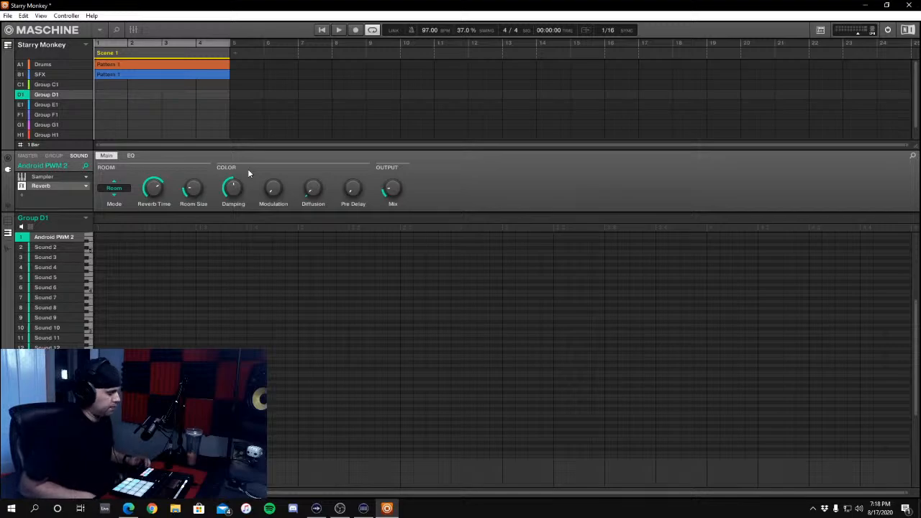
pyautogui.press('space')
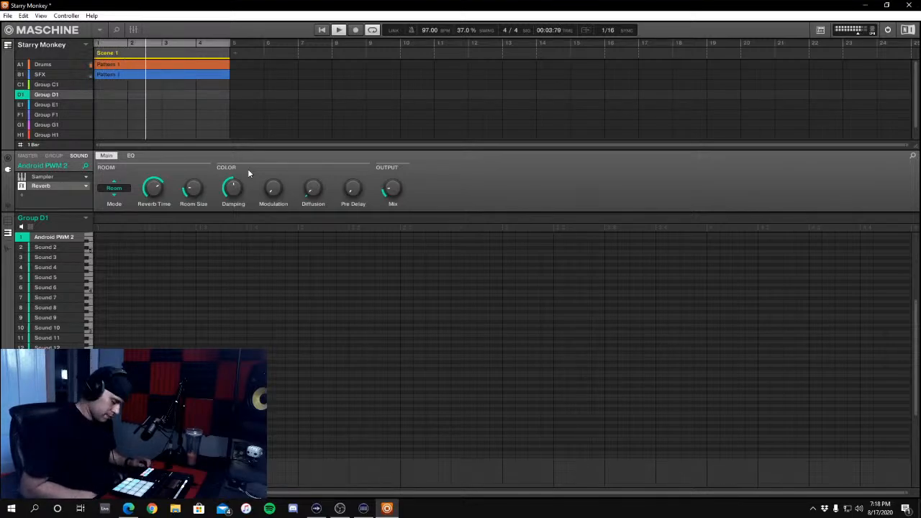
pyautogui.press('space')
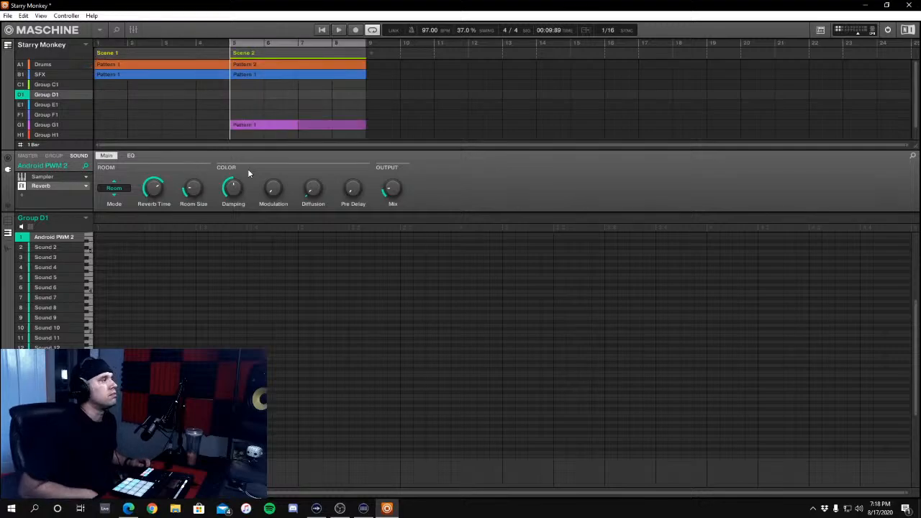
pyautogui.press('space')
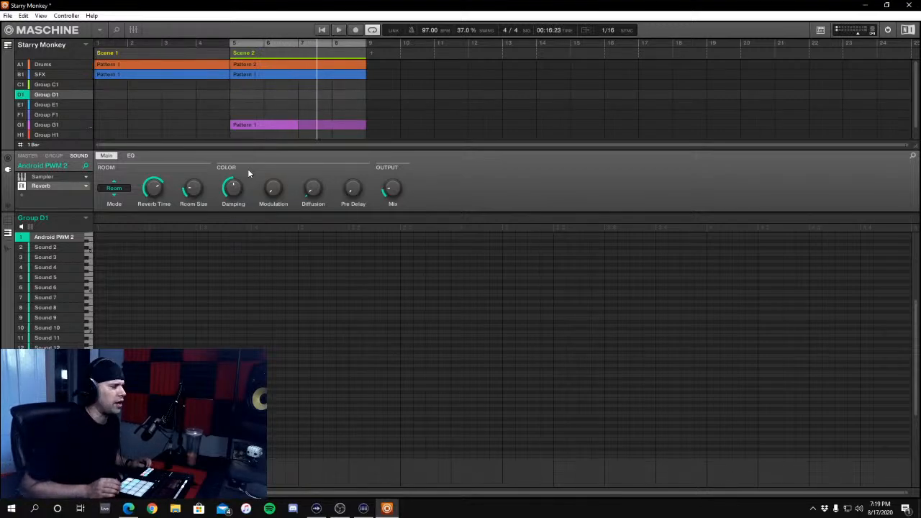
pyautogui.press('space')
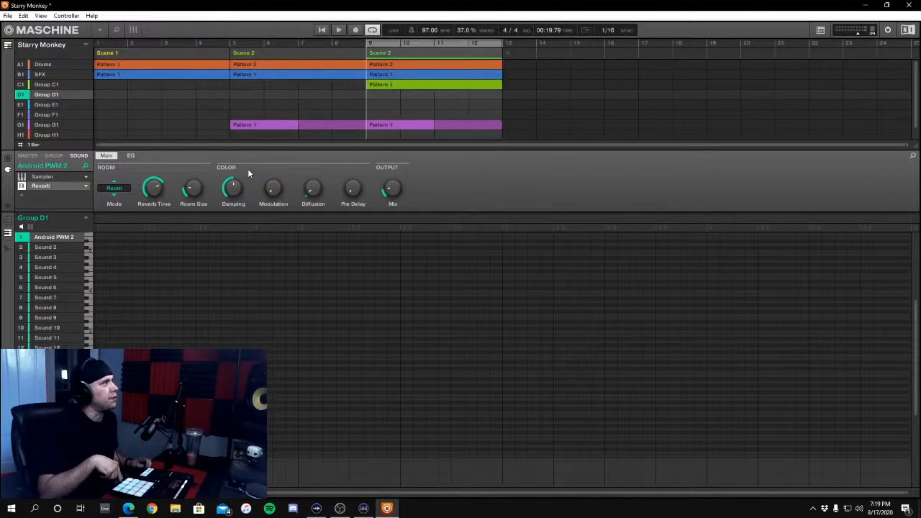
# Place Scene 3 after Scene 2 in the arrangement, audition it, and repeat it so it fills bars 9 to 16
pyautogui.press('space')
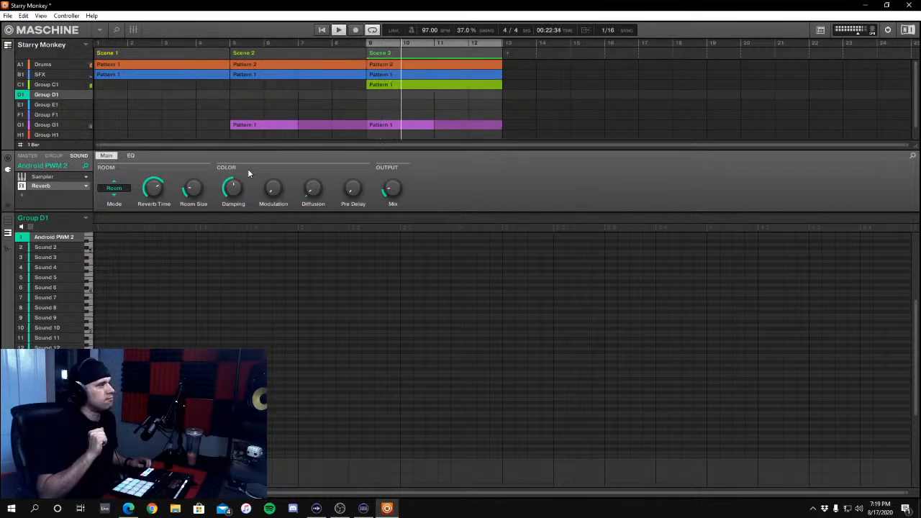
pyautogui.press('space')
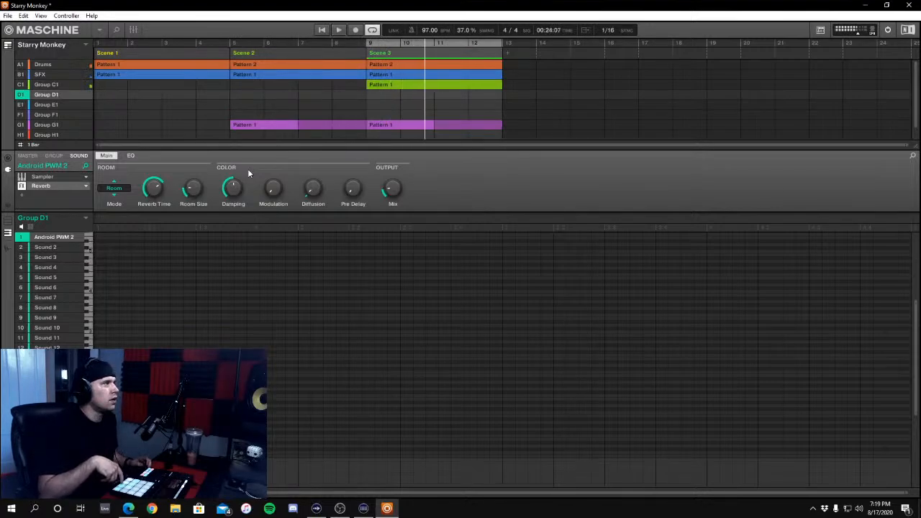
pyautogui.hotkey('ctrl', 'd')
# Add Scene 4 at bar 17, check it in playback, and repeat it at bar 21
pyautogui.press('space')
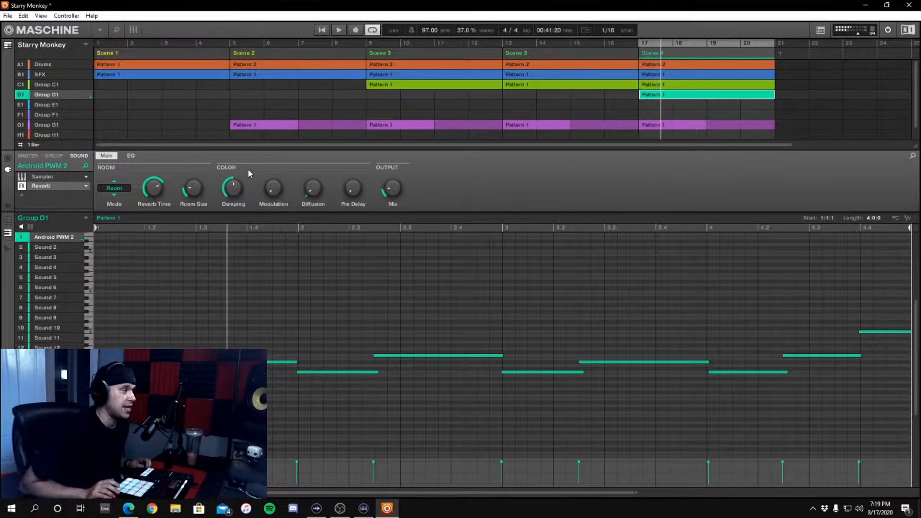
pyautogui.press('space')
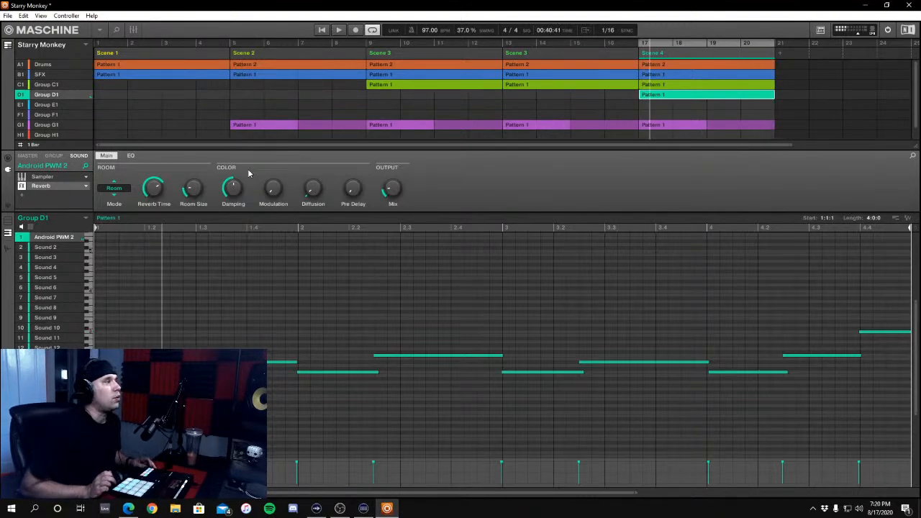
pyautogui.hotkey('ctrl', 'd')
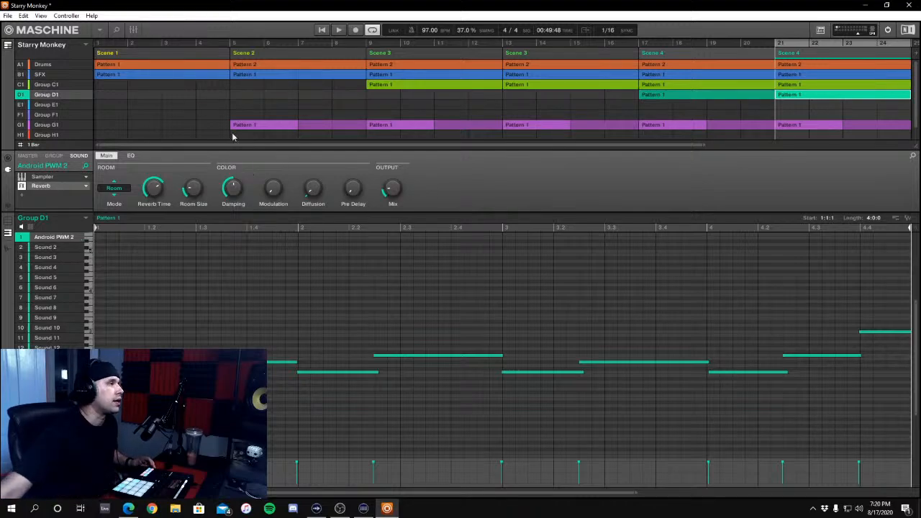
# Append Scene 5 at bar 25, audition it, and place a second Scene 5 at bar 29
pyautogui.moveTo(705, 145); pyautogui.dragTo(908, 145)
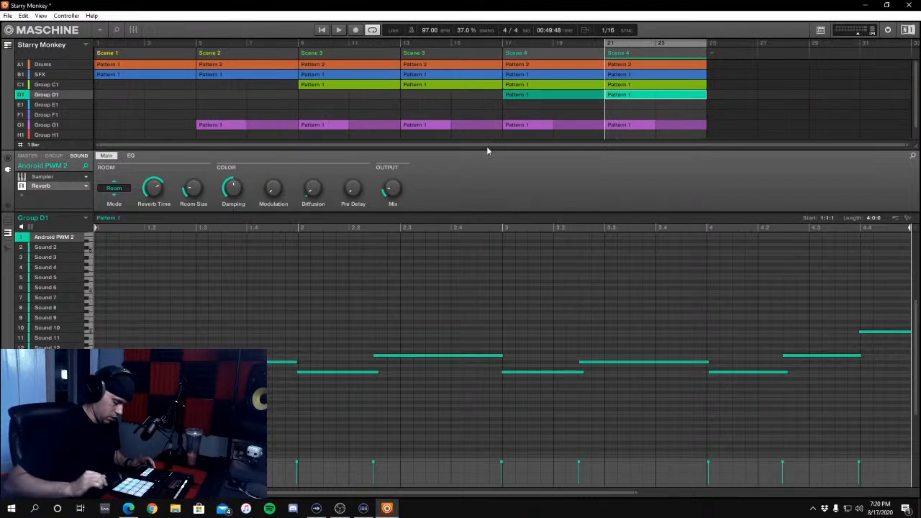
pyautogui.hotkey('ctrl', 'd')
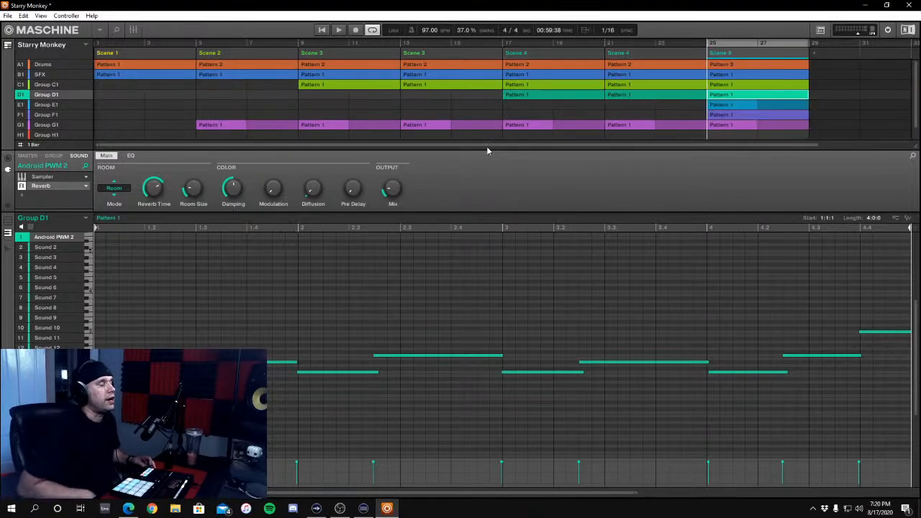
pyautogui.press('space')
pyautogui.press('space')
pyautogui.press('space')
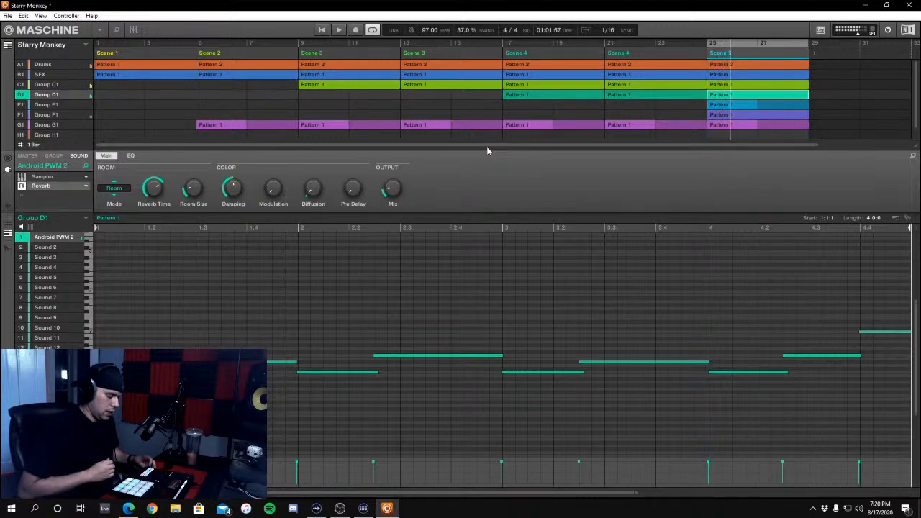
pyautogui.hotkey('ctrl', 'd')
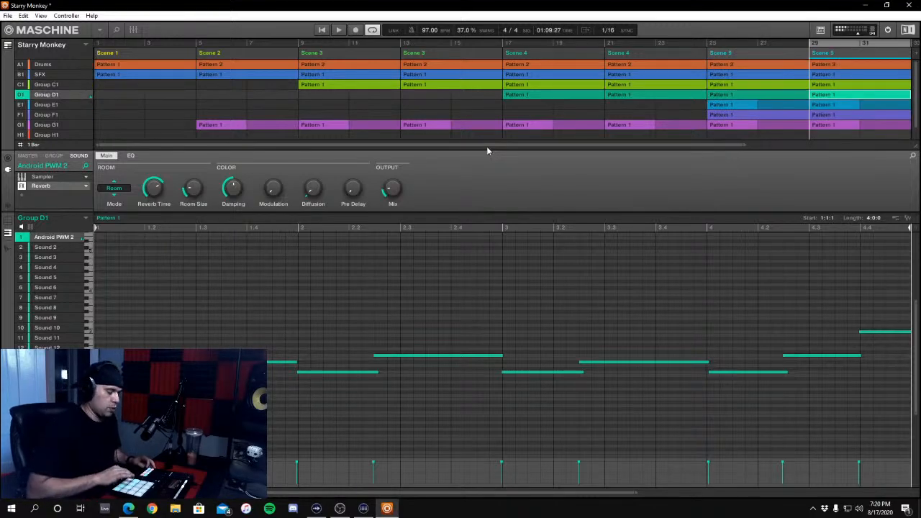
# Continue the arrangement with Scene 6 at bars 33 and 37, listening to it in playback
pyautogui.hotkey('ctrl', 'd')
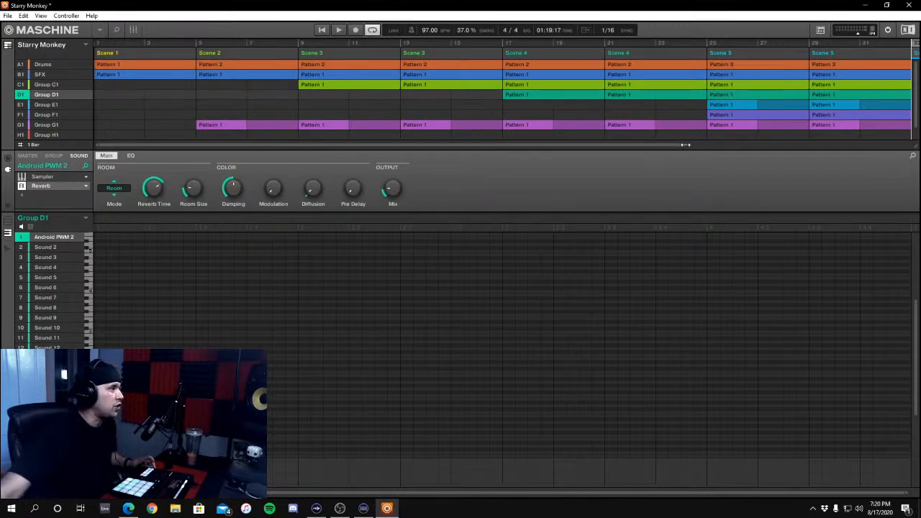
pyautogui.moveTo(685, 145); pyautogui.dragTo(888, 141)
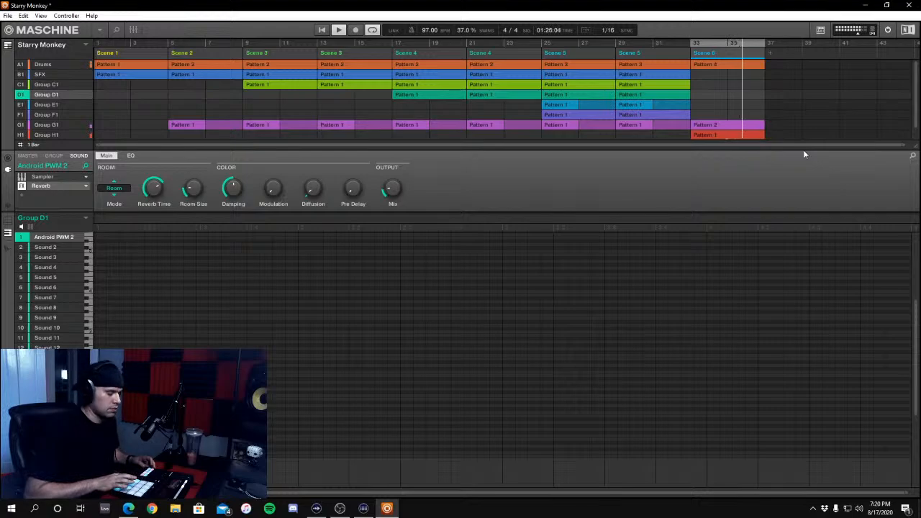
pyautogui.hotkey('ctrl', 'd')
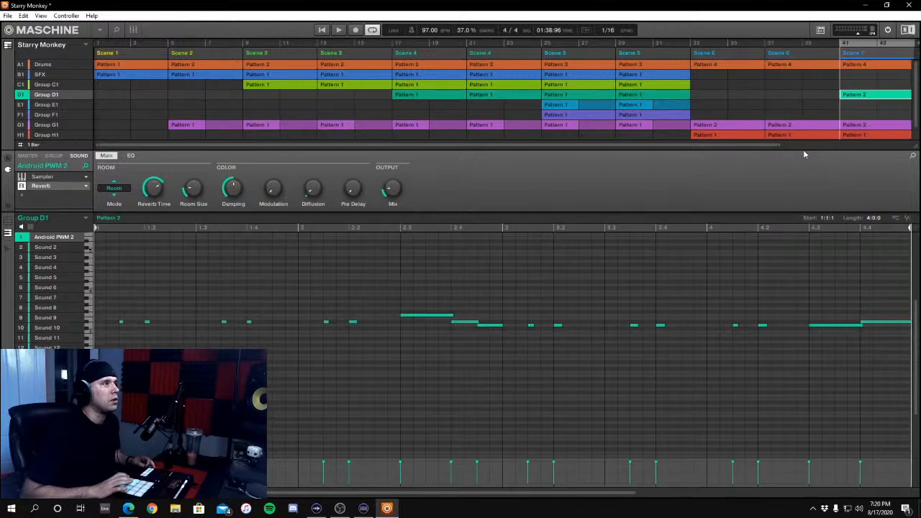
# Extend the song with Scene 7 at bars 41 and 45, and audition the new section
pyautogui.hotkey('ctrl', 'd')
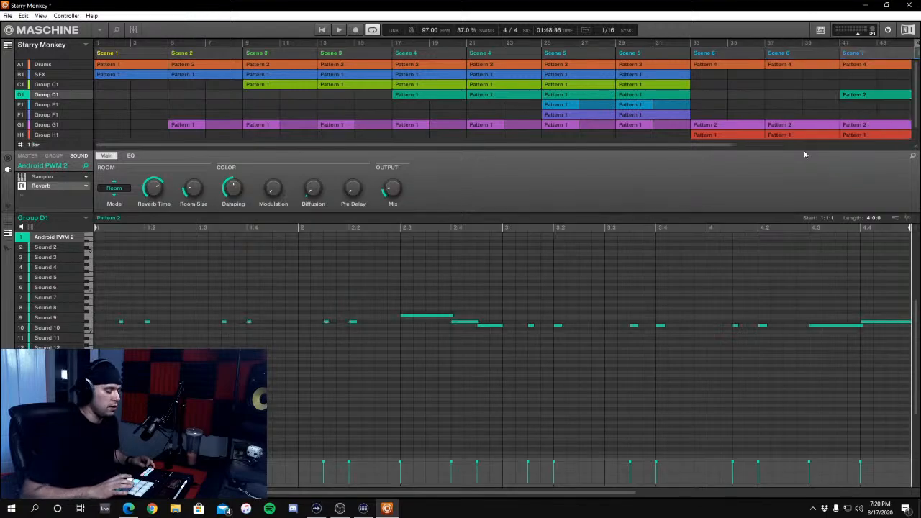
pyautogui.press('space')
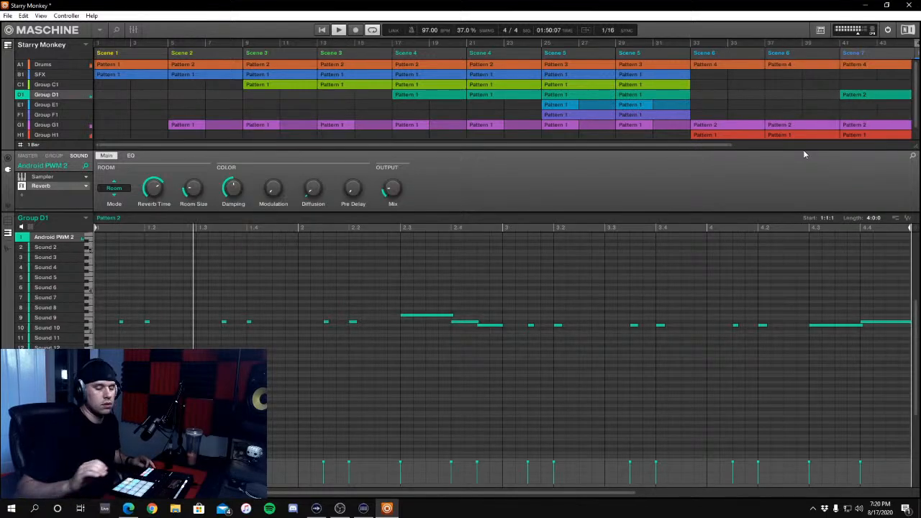
pyautogui.moveTo(729, 145); pyautogui.dragTo(907, 147)
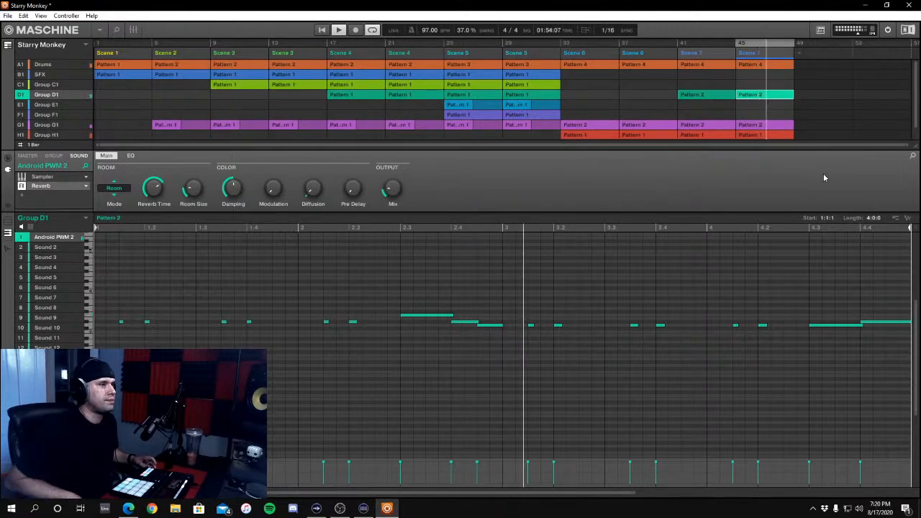
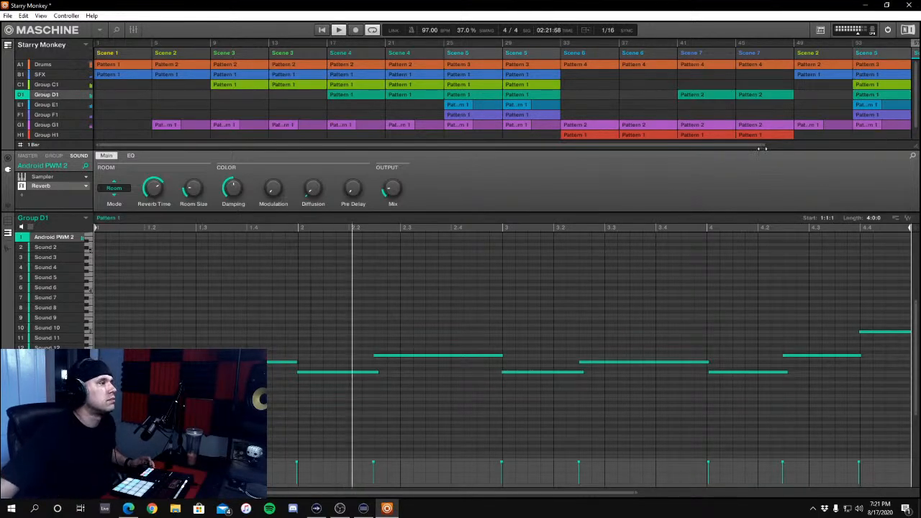
# Extend the song with Scene 5 at bars 57, 61, 65, Scene 3 at 69 and 73, Scene 2 at 77, and Scene 1 at 81 and 85
pyautogui.moveTo(762, 149); pyautogui.dragTo(914, 157)
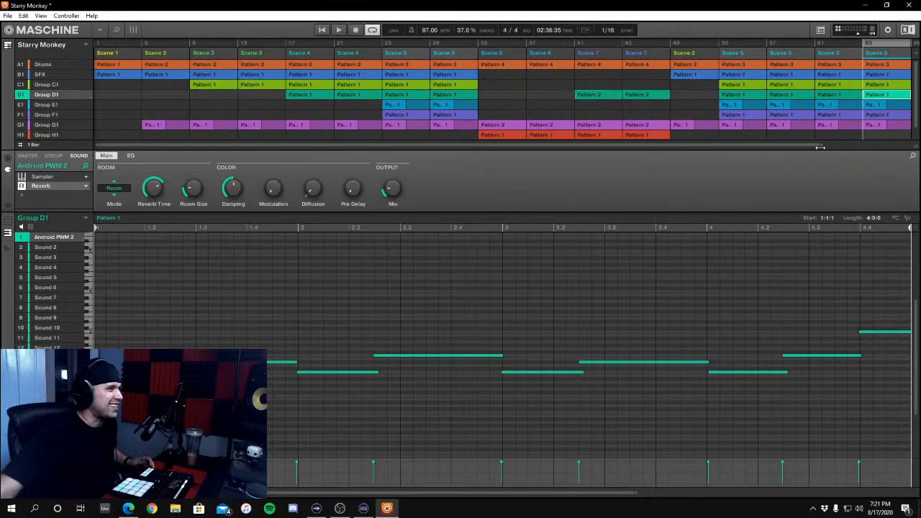
pyautogui.moveTo(820, 144); pyautogui.dragTo(907, 136)
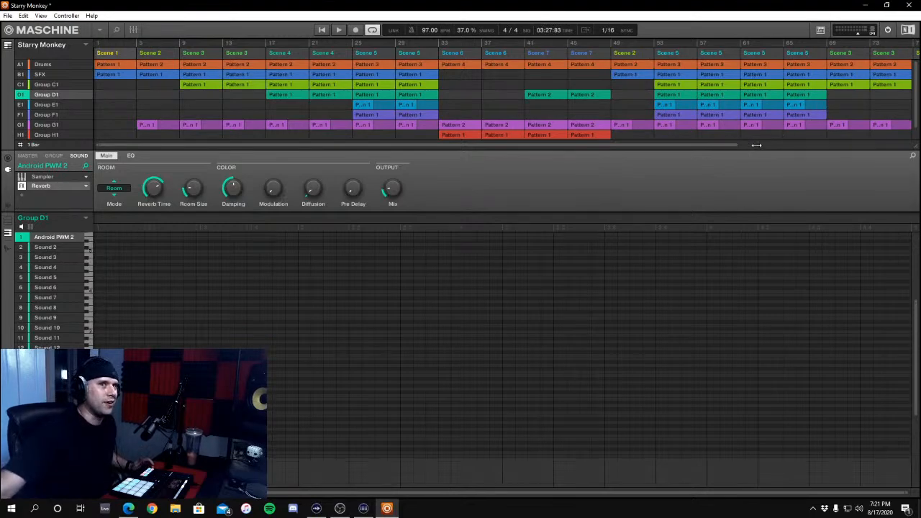
pyautogui.moveTo(757, 145); pyautogui.dragTo(919, 145)
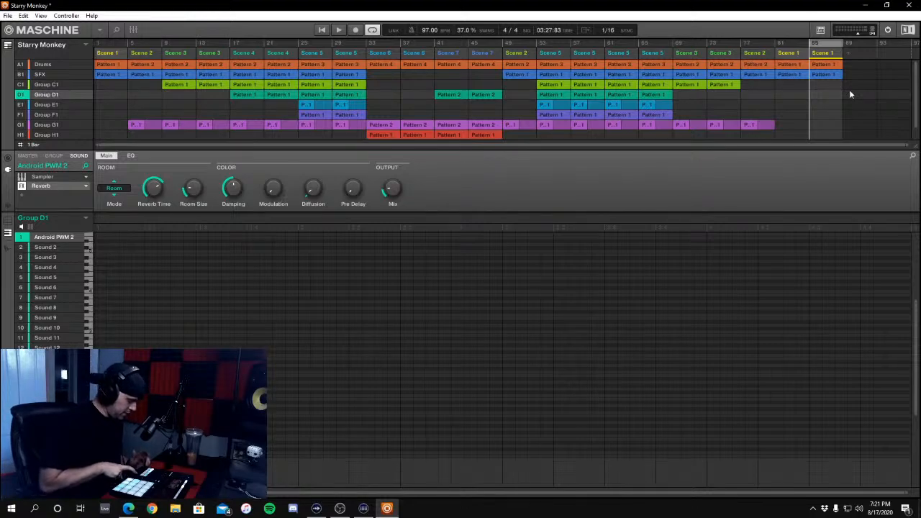
# Turn off looping, play the full arrangement, and check the group and master levels in the mixer during playback
pyautogui.press('l')
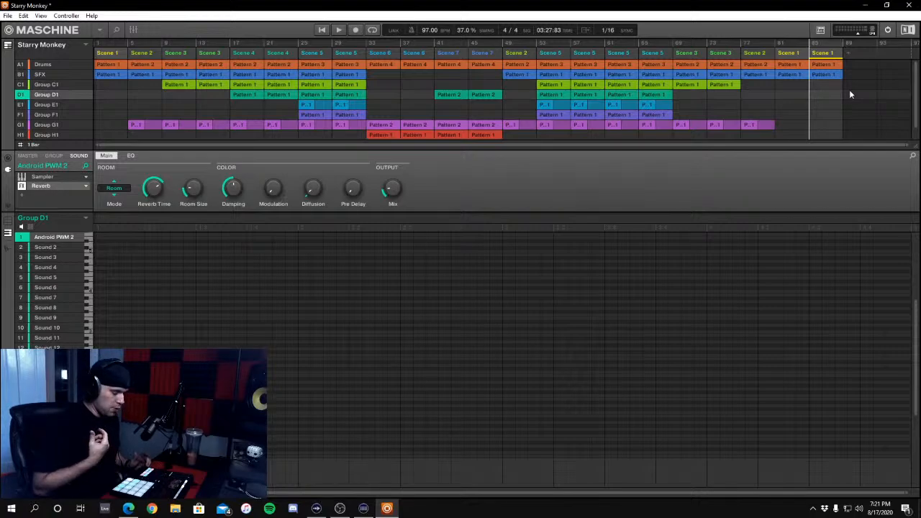
pyautogui.press('space')
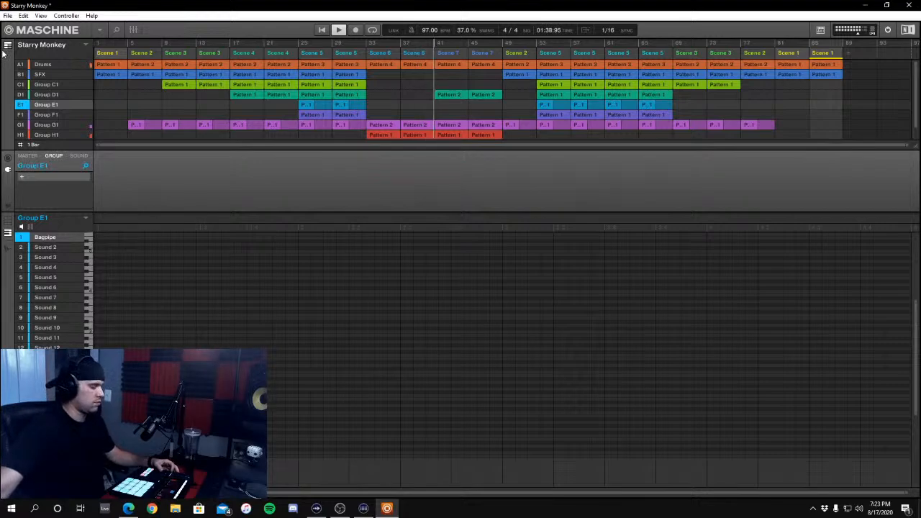
pyautogui.click(133, 30)
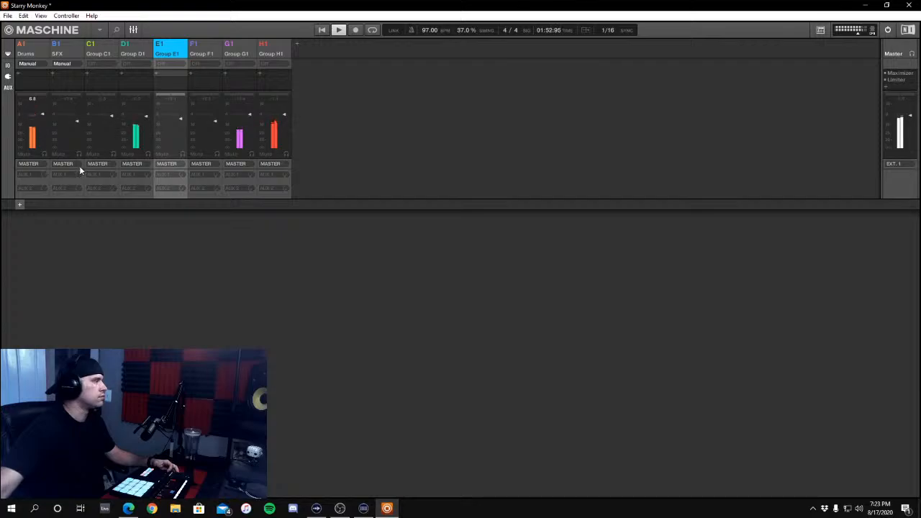
pyautogui.click(139, 31)
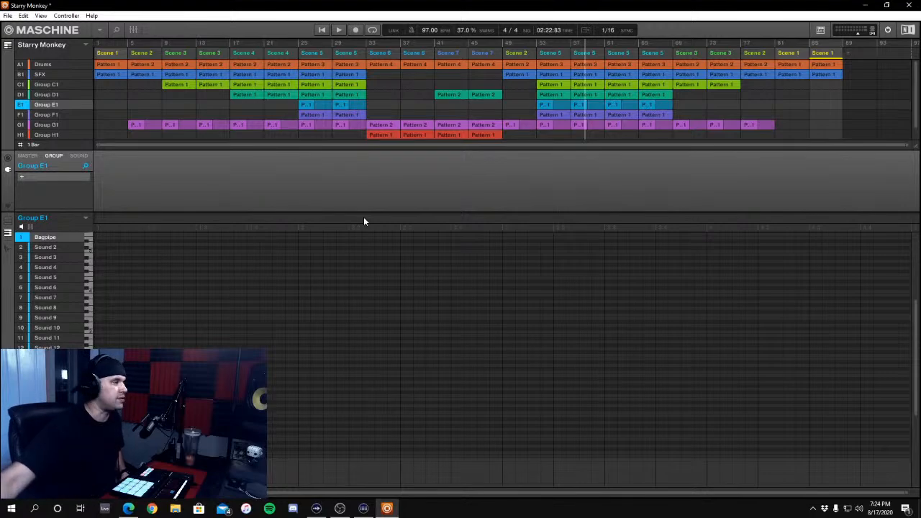
# Save the project under the new name Maschine Mondays Ep 21 in the Projects folder
pyautogui.click(7, 15)
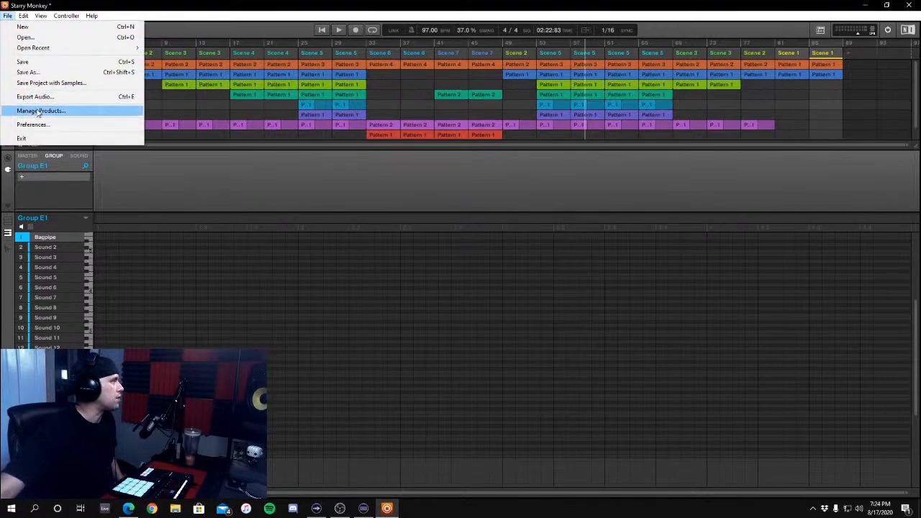
pyautogui.click(29, 72)
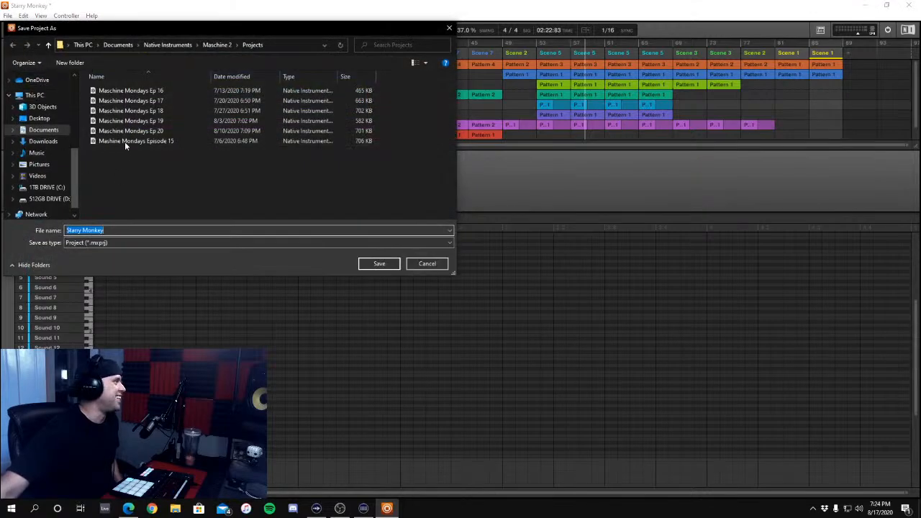
pyautogui.click(127, 131)
pyautogui.doubleClick(153, 229)
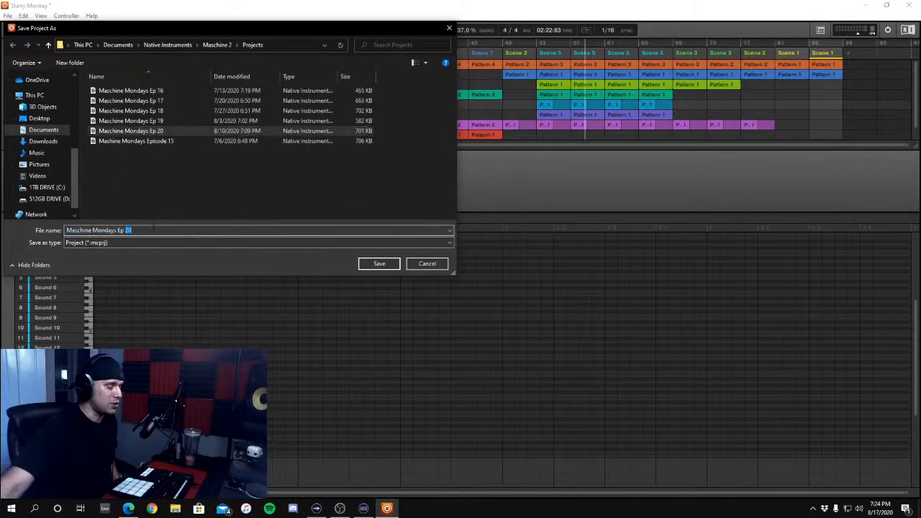
pyautogui.write('21')
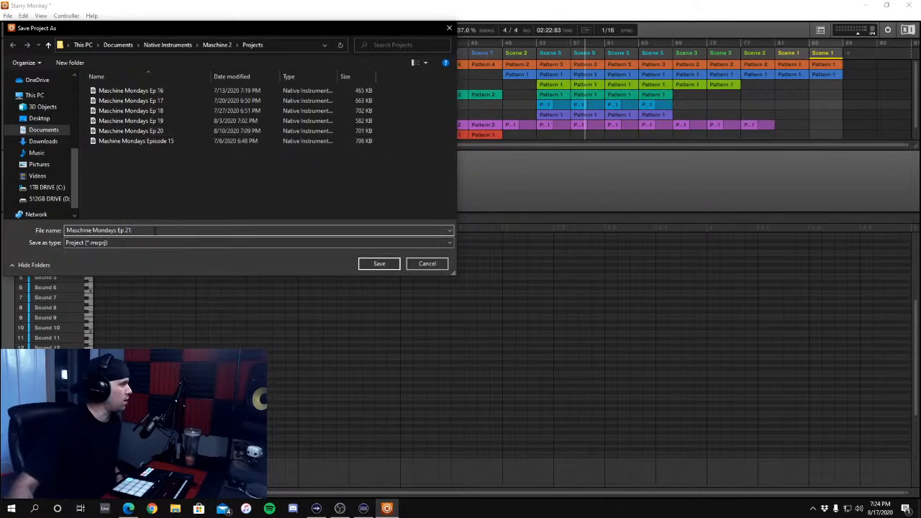
pyautogui.press('Return')
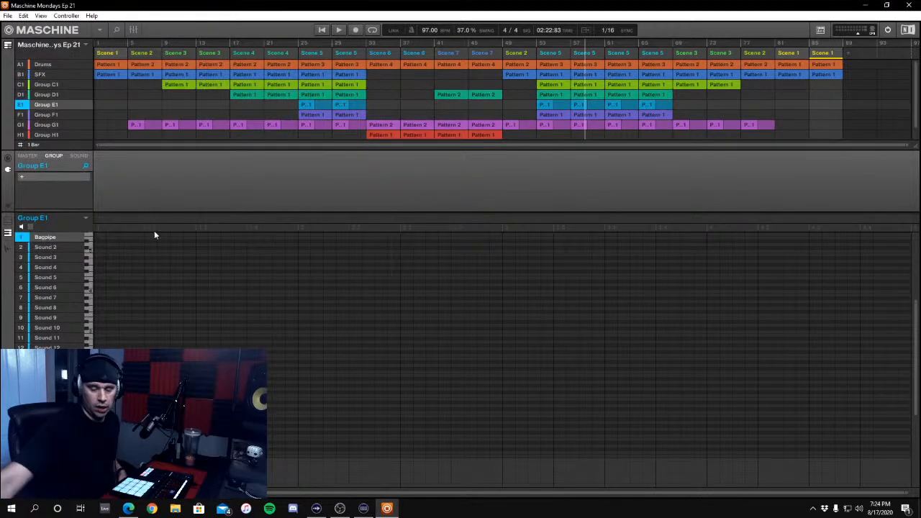
# Start an audio export of the song and browse for its destination to Music, ABLETON PROJECTS, Maschine Mondays
pyautogui.click(7, 15)
pyautogui.click(34, 96)
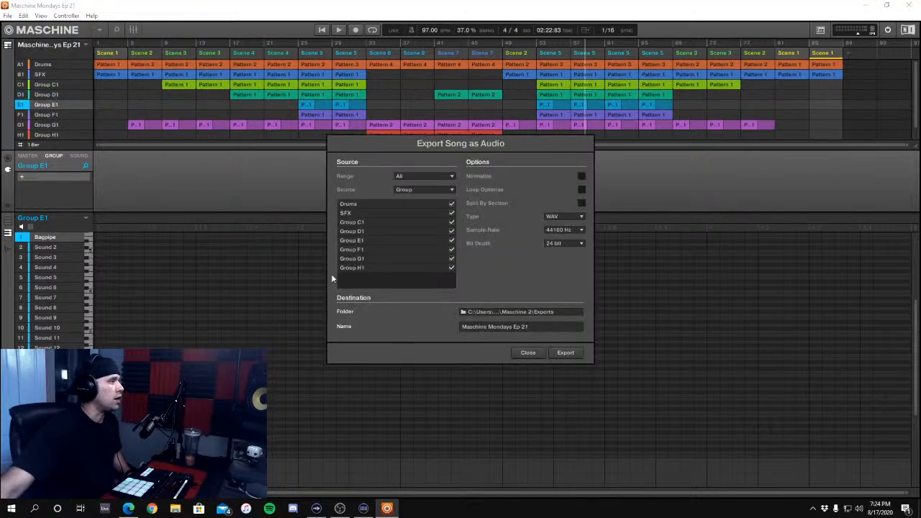
pyautogui.click(532, 314)
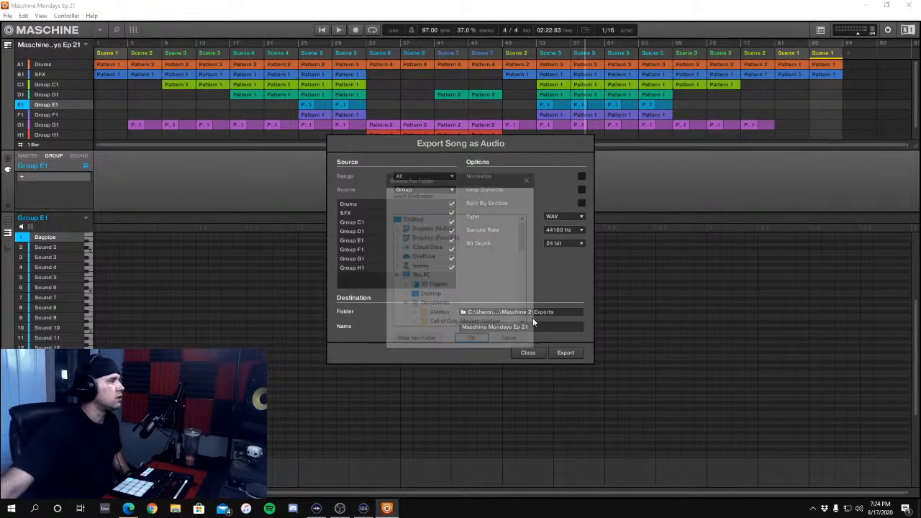
pyautogui.click(398, 277)
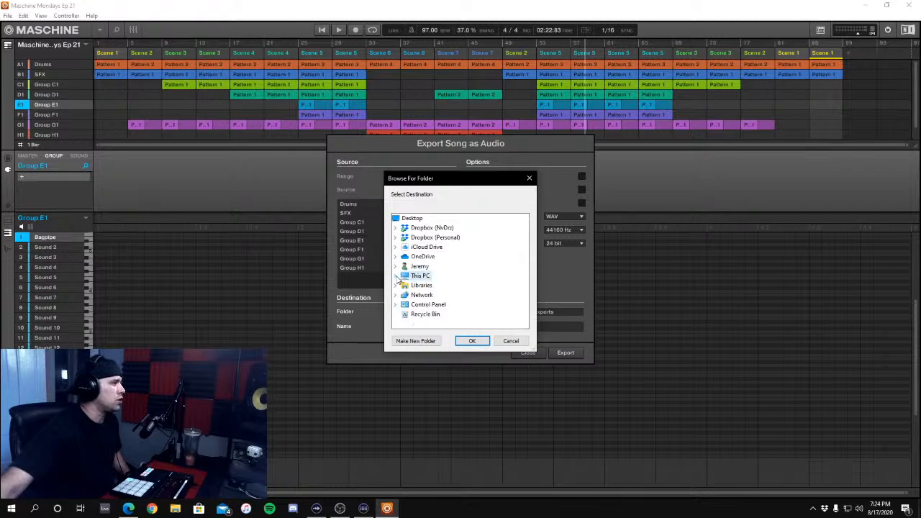
pyautogui.click(400, 280)
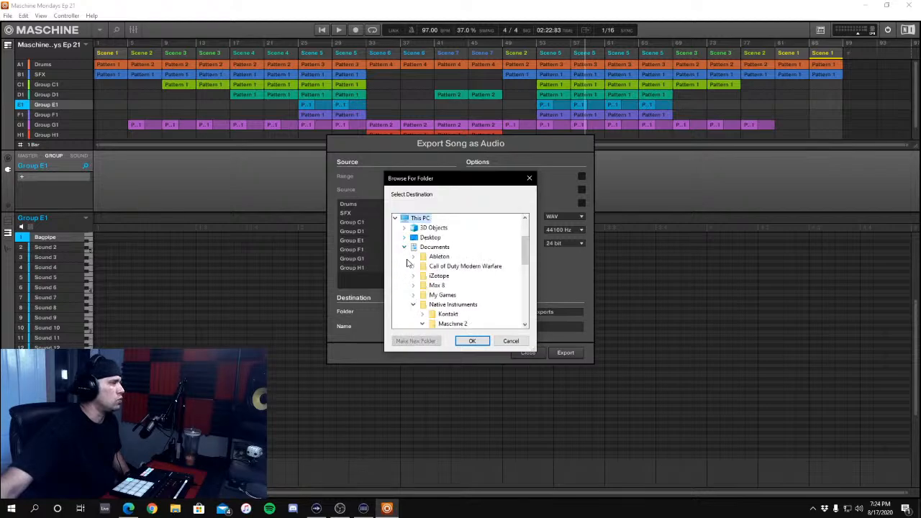
pyautogui.click(404, 247)
pyautogui.click(405, 266)
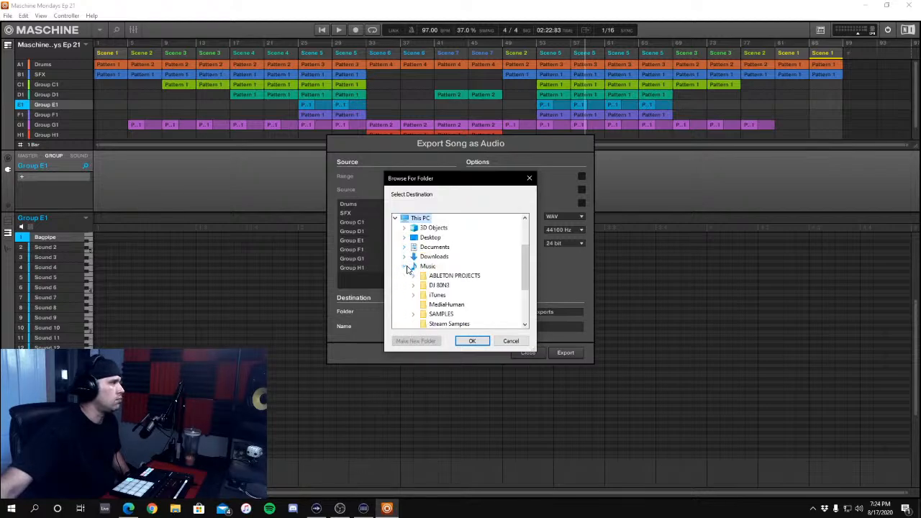
pyautogui.click(414, 280)
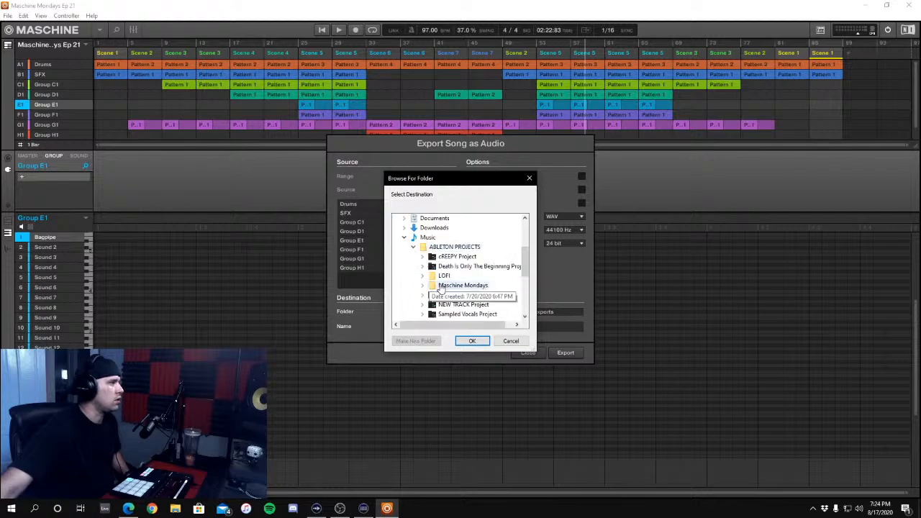
pyautogui.doubleClick(432, 285)
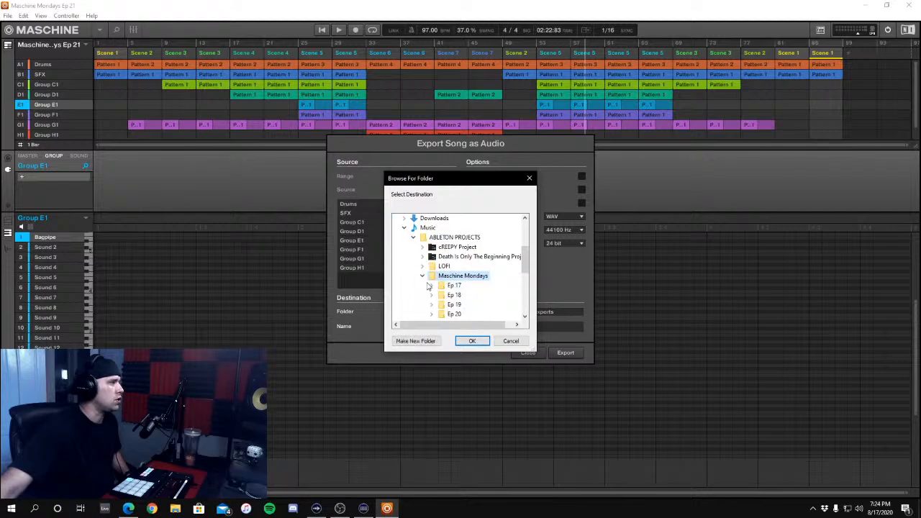
# Create an Ep 21 folder inside Maschine Mondays as the destination and export all groups as 24-bit, 44100 Hz WAV files
pyautogui.click(416, 341)
pyautogui.write('Ep 21')
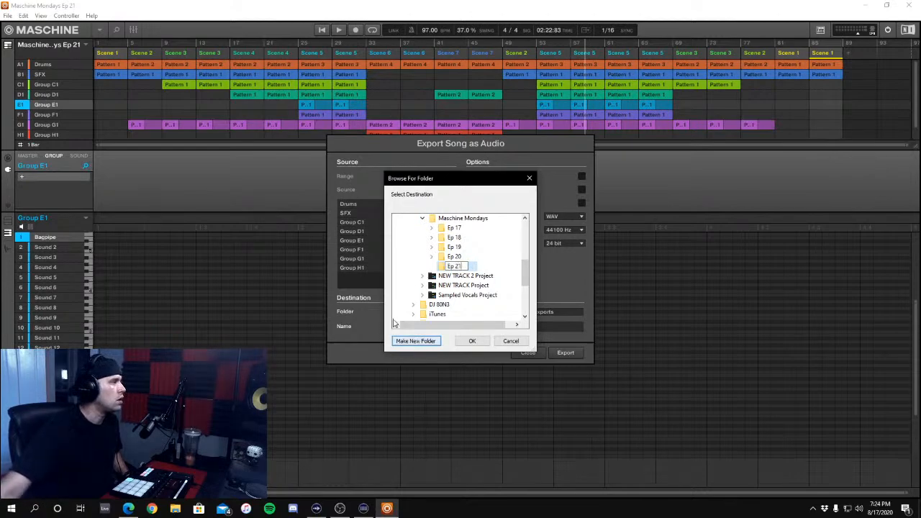
pyautogui.click(442, 268)
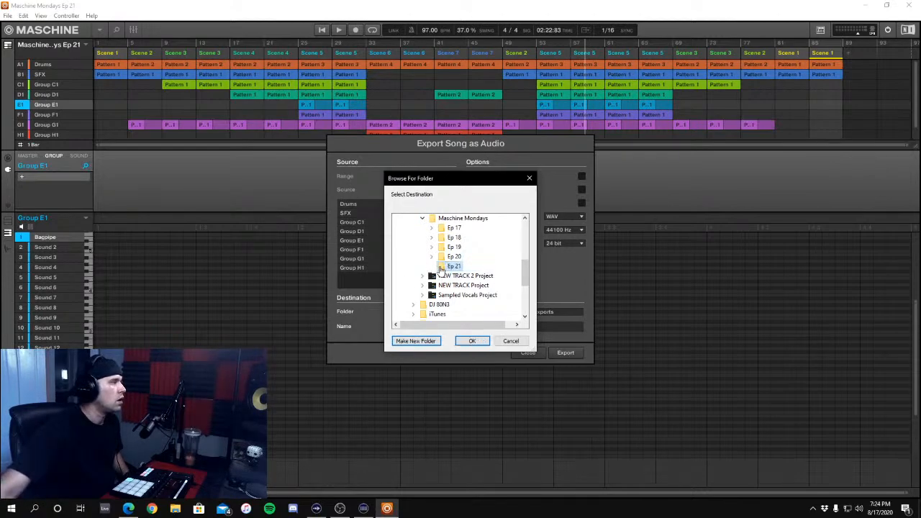
pyautogui.click(470, 341)
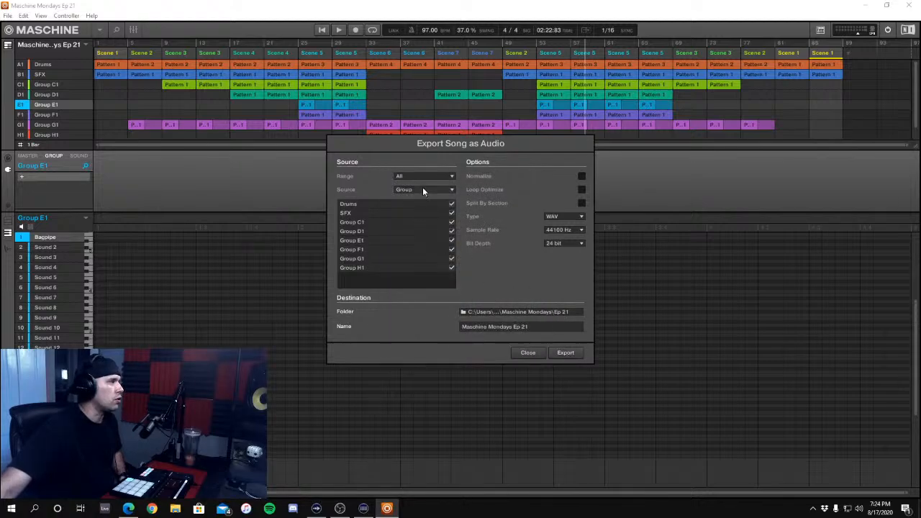
pyautogui.click(578, 353)
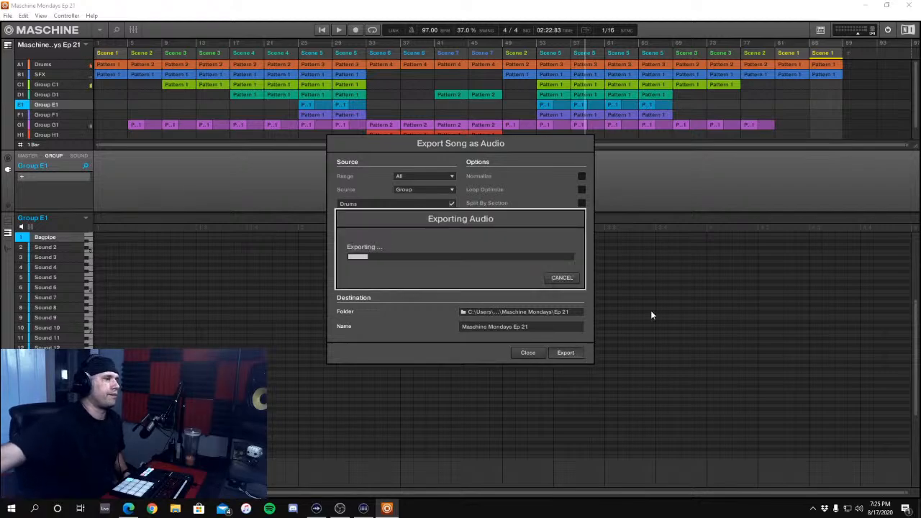